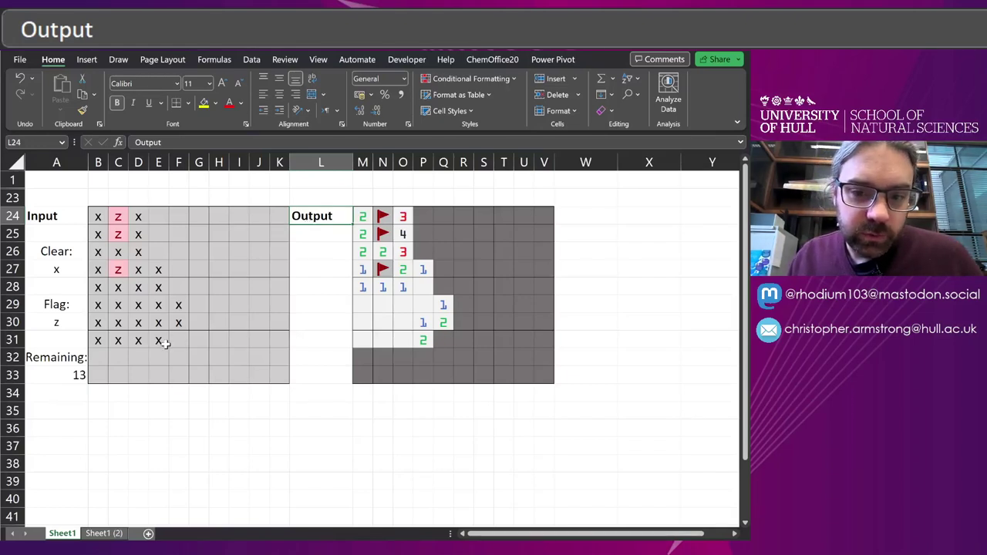
Flag F31 with z and clear F28 and F27 with x
{"action": "key", "text": "Tab"}
{"action": "type", "text": "z"}
{"action": "key", "text": "Return"}
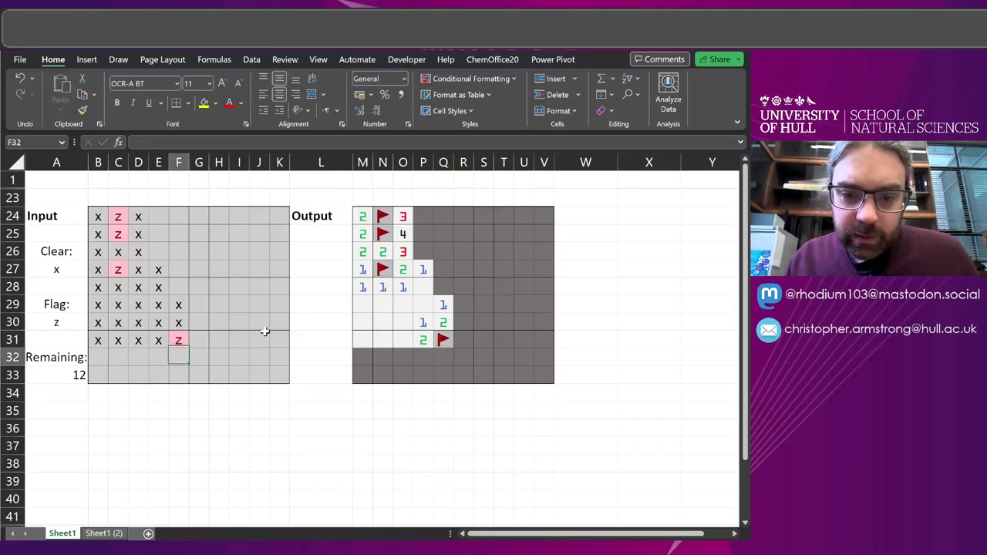
{"action": "key", "text": "Up"}
{"action": "key", "text": "Up"}
{"action": "key", "text": "Up"}
{"action": "key", "text": "Up"}
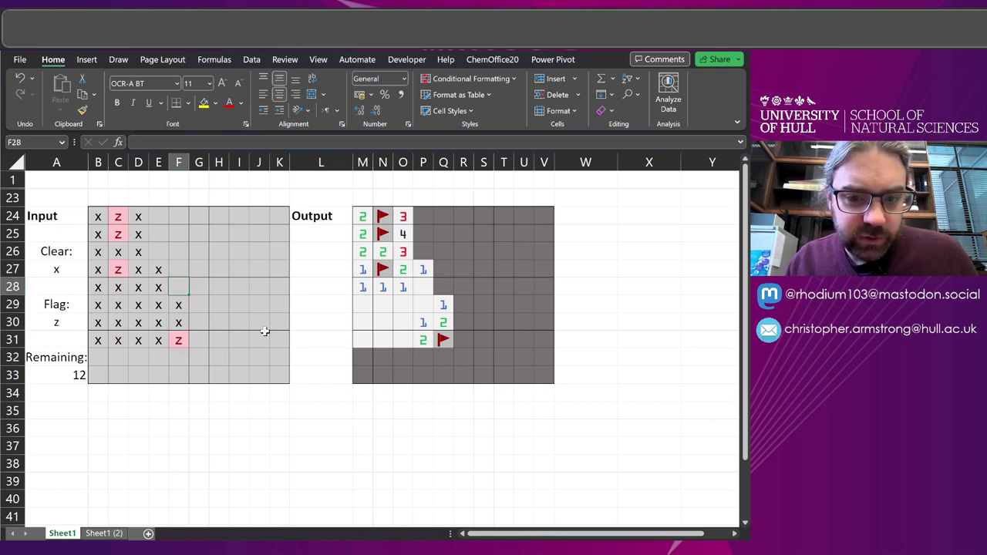
{"action": "type", "text": "x"}
{"action": "key", "text": "Up"}
{"action": "type", "text": "x"}
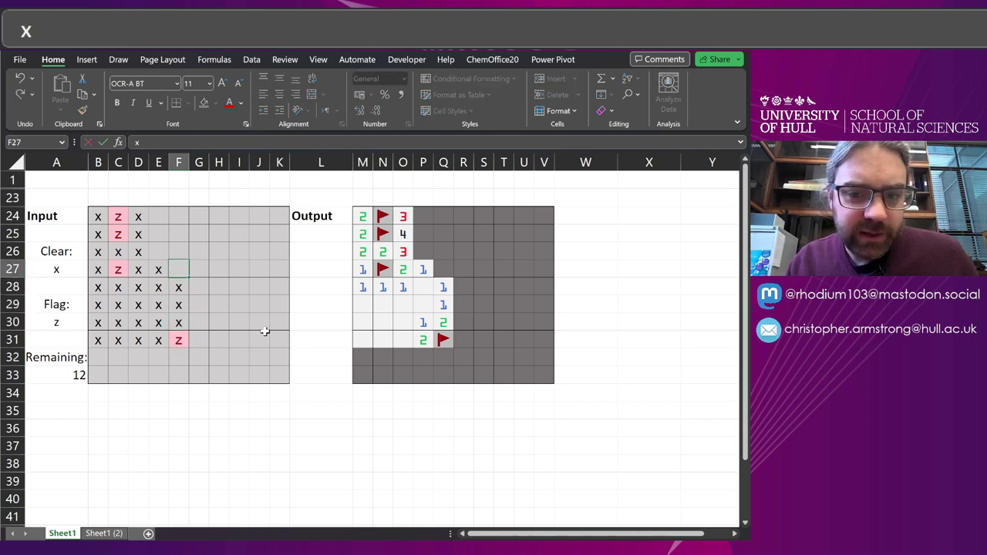
{"action": "key", "text": "Return"}
Flag E26 with z and clear F26 with x
{"action": "key", "text": "Up"}
{"action": "key", "text": "Left"}
{"action": "key", "text": "Up"}
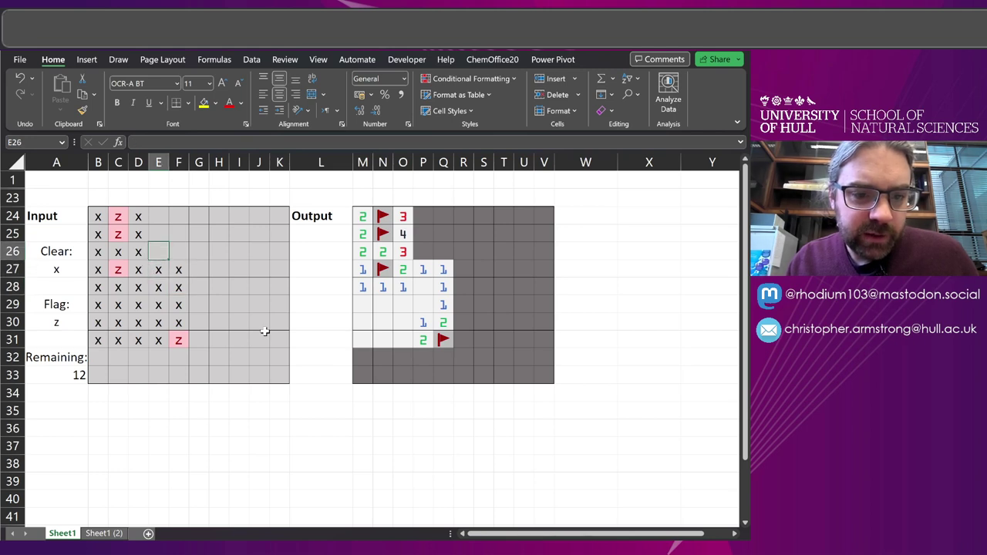
{"action": "type", "text": "z"}
{"action": "key", "text": "Right"}
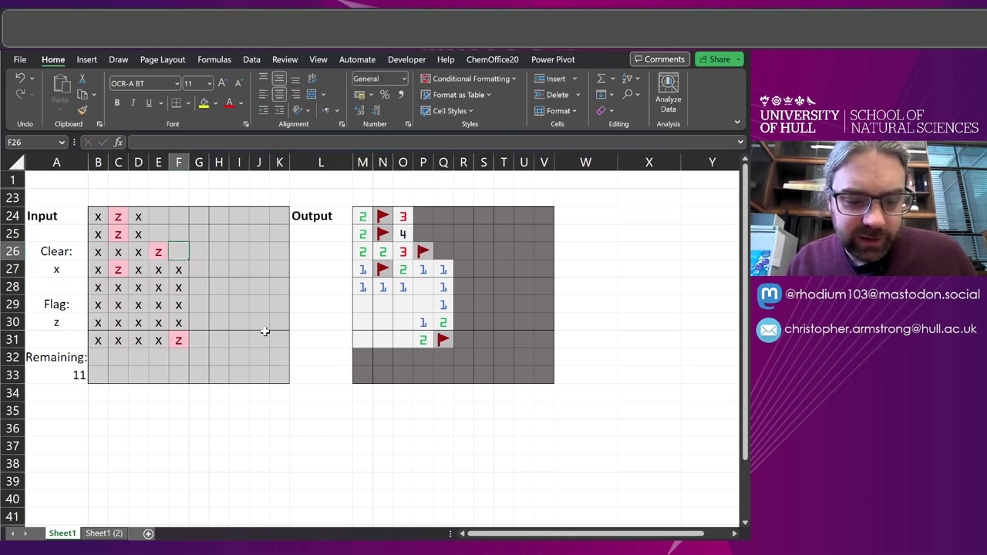
{"action": "type", "text": "x"}
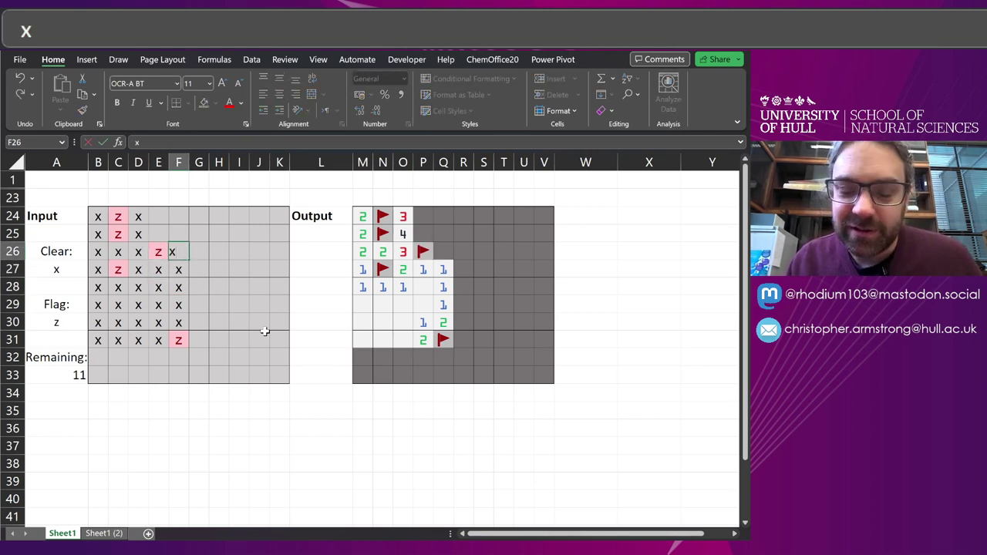
{"action": "left_click", "coordinate": [151, 234]}
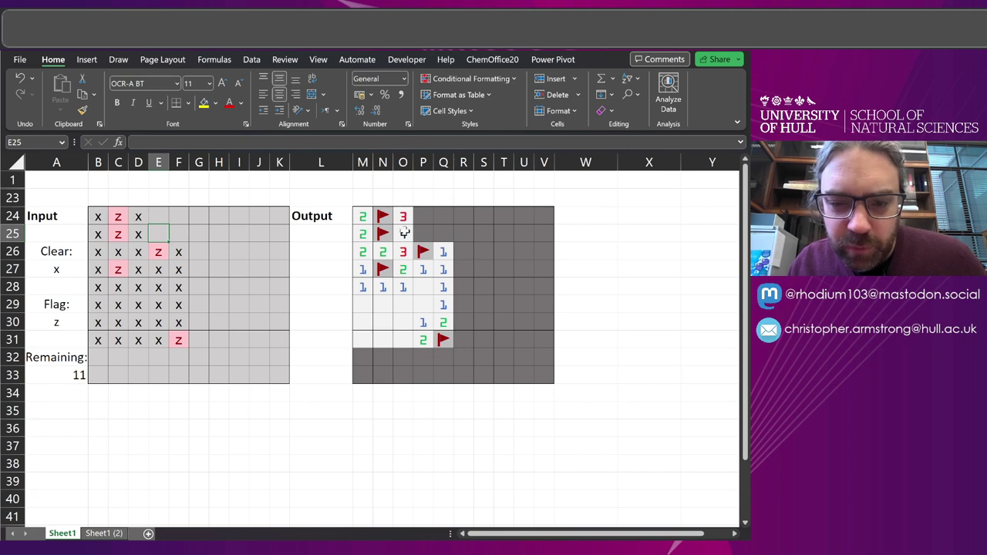
Clear E25, F25, G25, G26 and G27 with x
{"action": "type", "text": "x"}
{"action": "key", "text": "Tab"}
{"action": "type", "text": "x"}
{"action": "key", "text": "Tab"}
{"action": "type", "text": "x"}
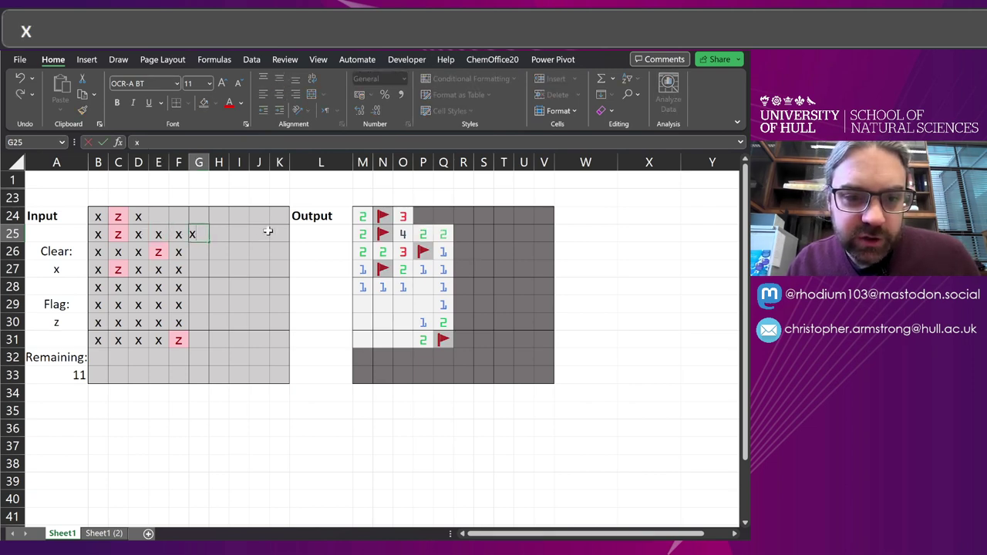
{"action": "key", "text": "Down"}
{"action": "type", "text": "x"}
{"action": "key", "text": "Down"}
{"action": "type", "text": "x"}
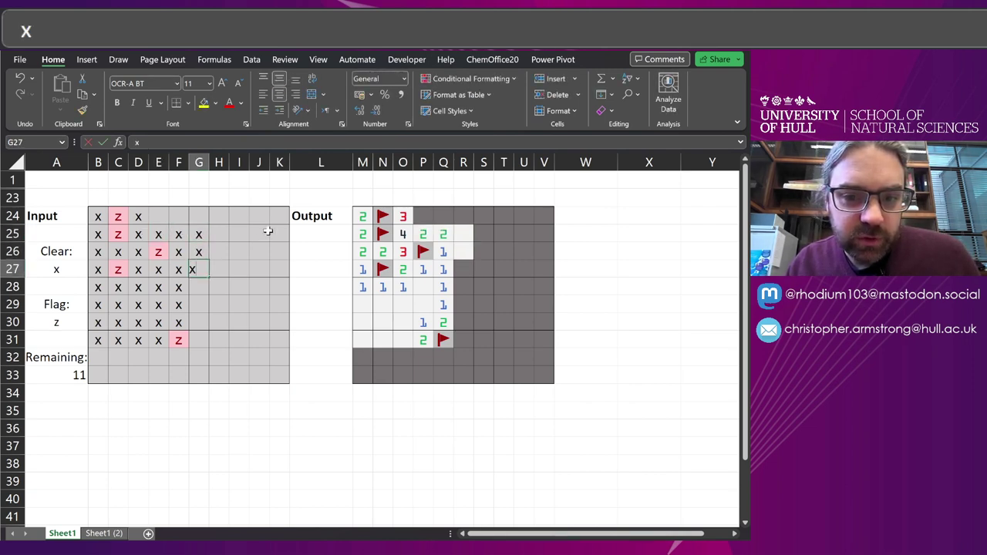
{"action": "left_click", "coordinate": [153, 215]}
Flag E24 with z, clear F24 with x, and view Q26's Output formula
{"action": "type", "text": "z"}
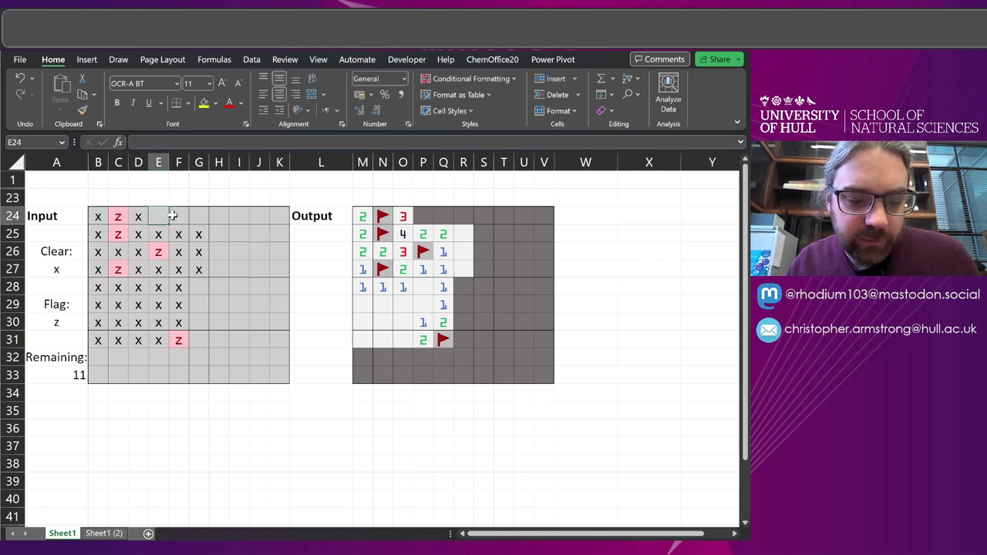
{"action": "key", "text": "Tab"}
{"action": "type", "text": "x"}
{"action": "left_click", "coordinate": [196, 252]}
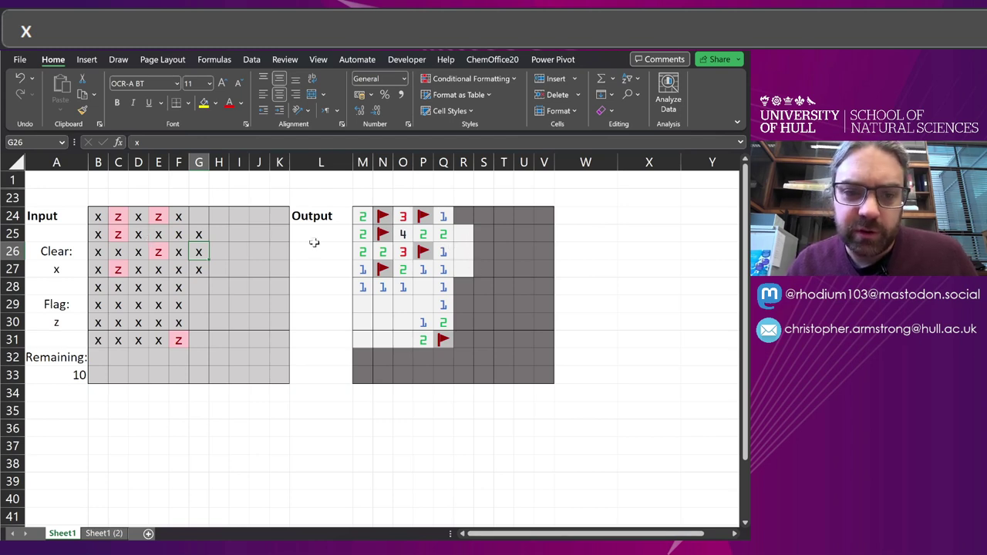
{"action": "left_click", "coordinate": [444, 249]}
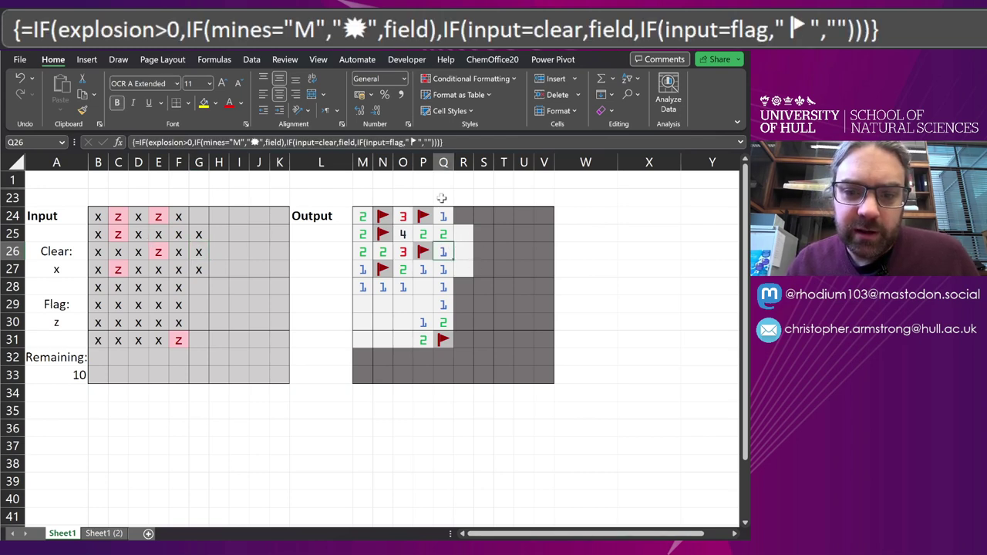
{"action": "left_click", "coordinate": [326, 267]}
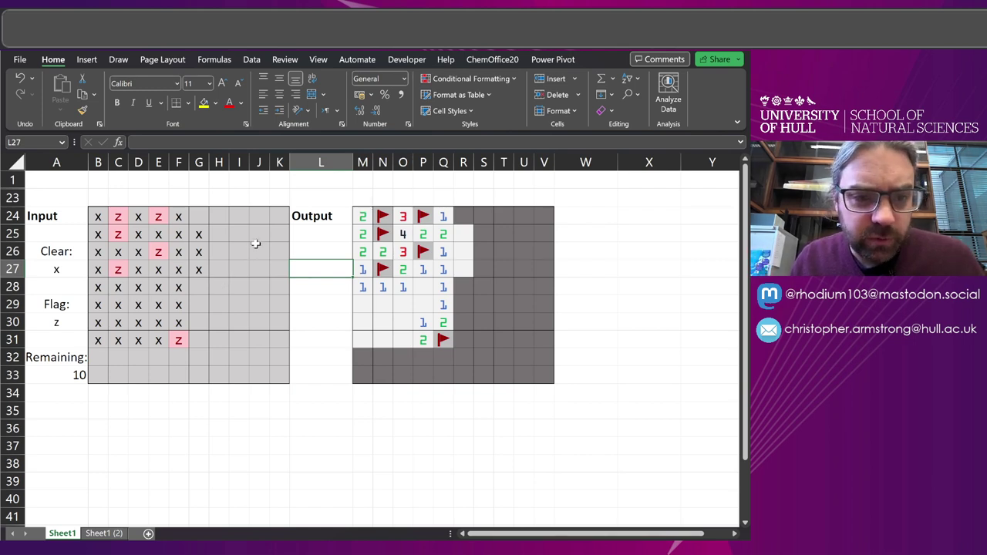
{"action": "left_click", "coordinate": [201, 231]}
{"action": "type", "text": "x"}
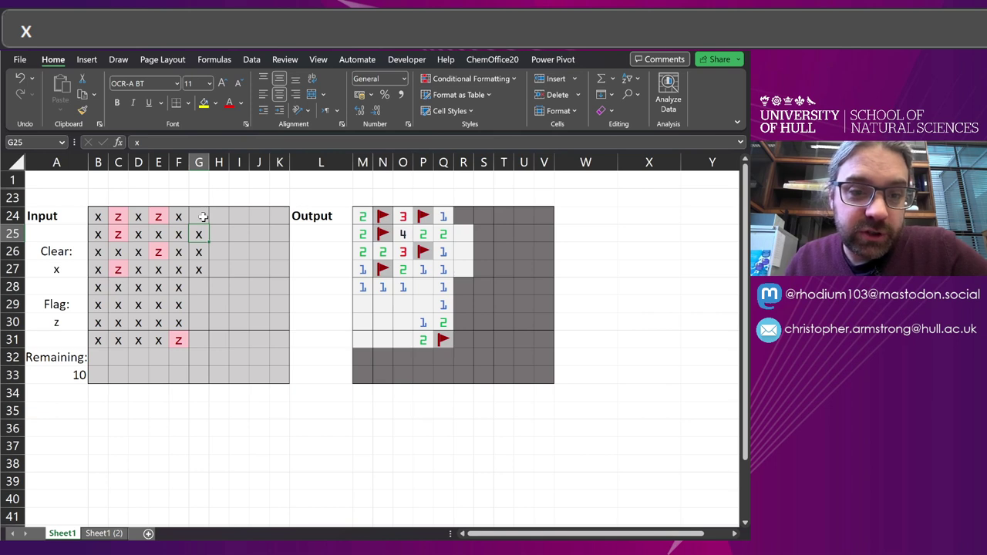
{"action": "left_click", "coordinate": [203, 217]}
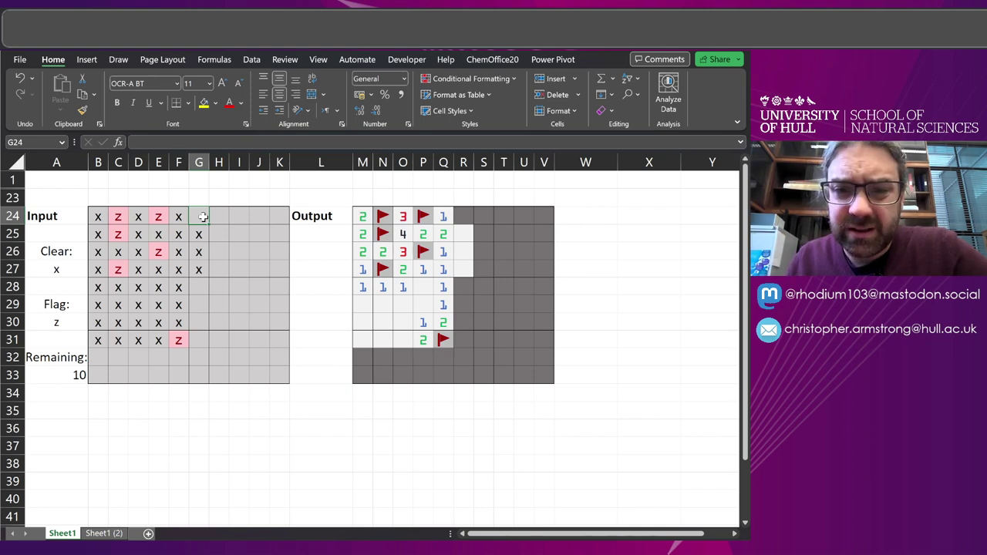
Unhide the helper rows 2–22 and select the Mines range B2:K11
{"action": "left_click_drag", "start_coordinate": [14, 198], "coordinate": [13, 179]}
{"action": "right_click", "coordinate": [14, 179]}
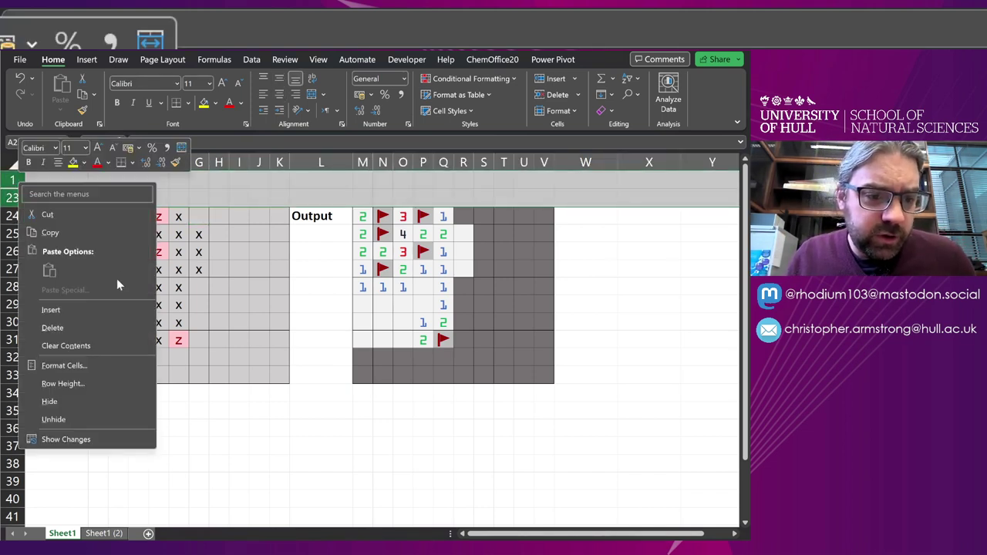
{"action": "left_click", "coordinate": [56, 420]}
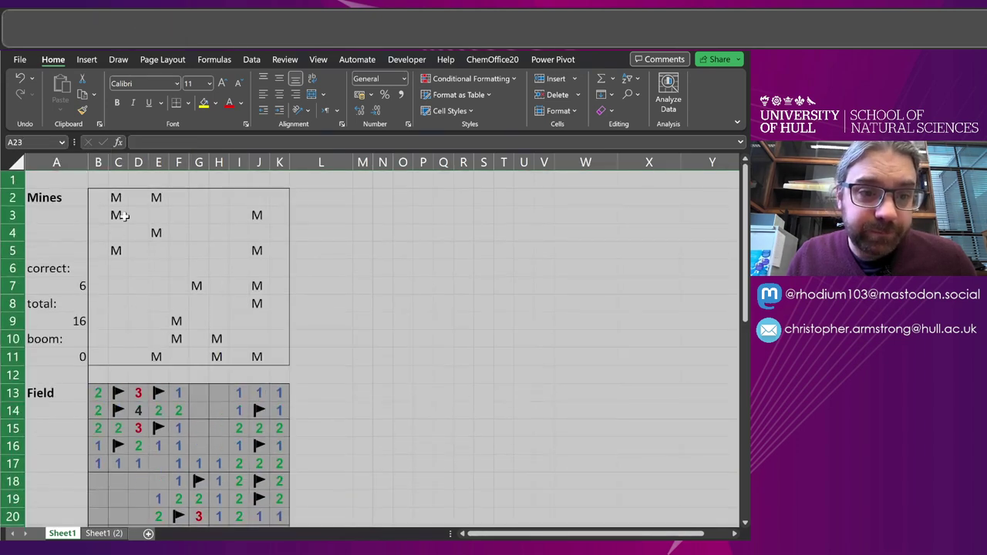
{"action": "left_click", "coordinate": [94, 194]}
{"action": "left_click_drag", "start_coordinate": [281, 360], "coordinate": [282, 357]}
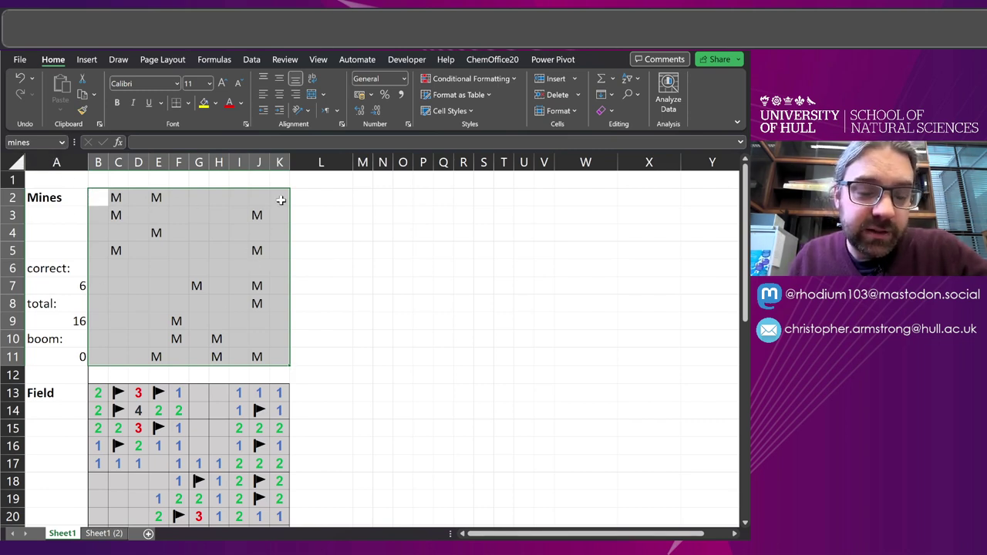
Place mines (M) in D8 and D9 and remove the mine from C3
{"action": "left_click", "coordinate": [146, 316]}
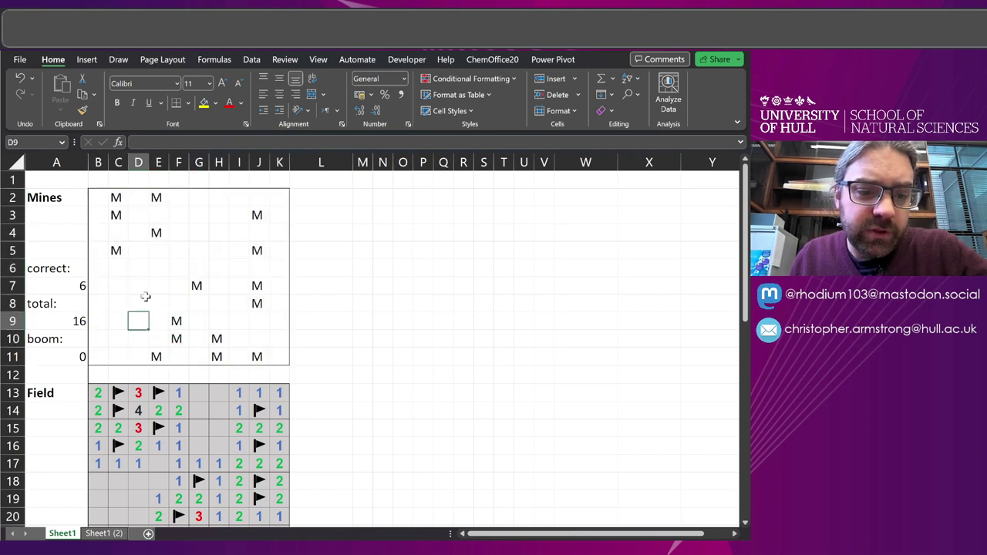
{"action": "left_click", "coordinate": [133, 301]}
{"action": "type", "text": "M"}
{"action": "key", "text": "Return"}
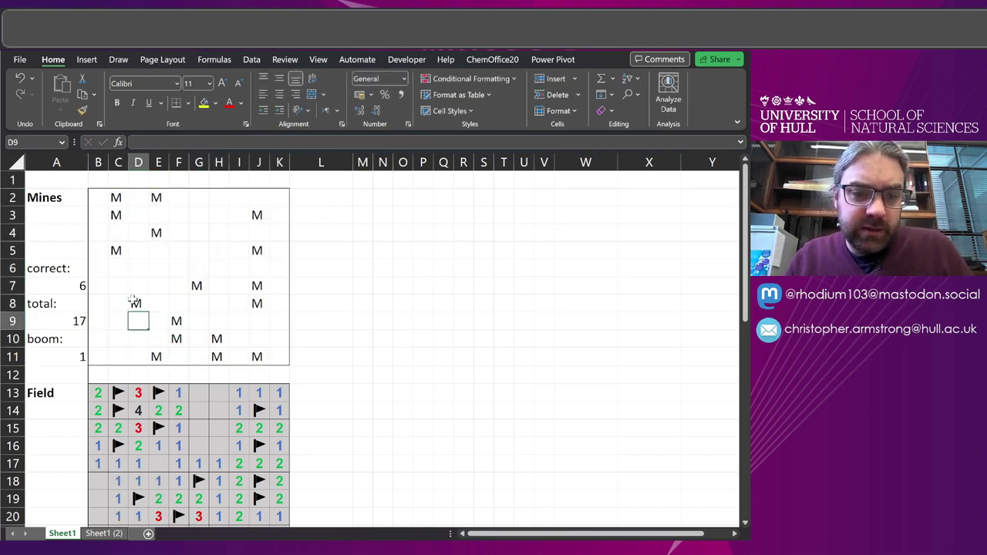
{"action": "type", "text": "M"}
{"action": "key", "text": "Left"}
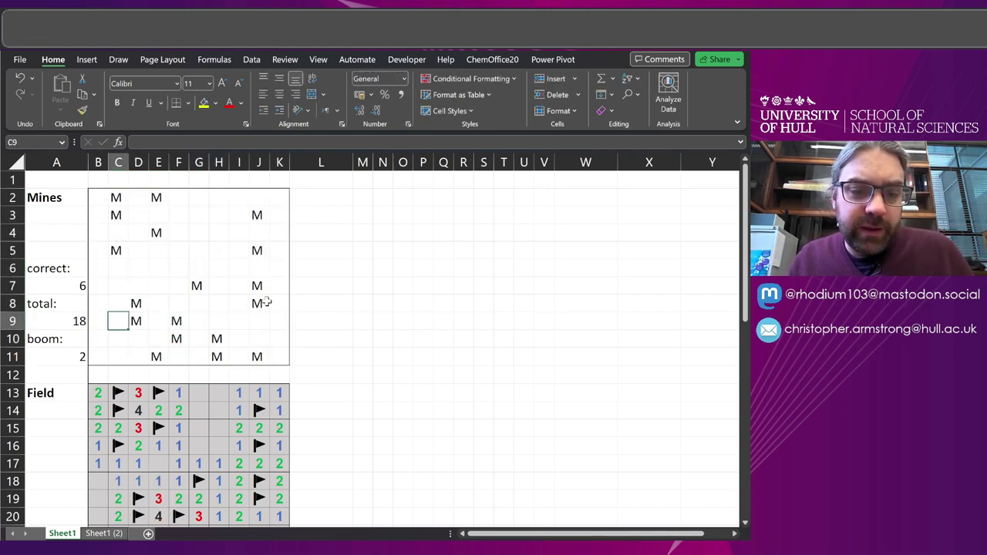
{"action": "left_click", "coordinate": [115, 218]}
{"action": "key", "text": "Delete"}
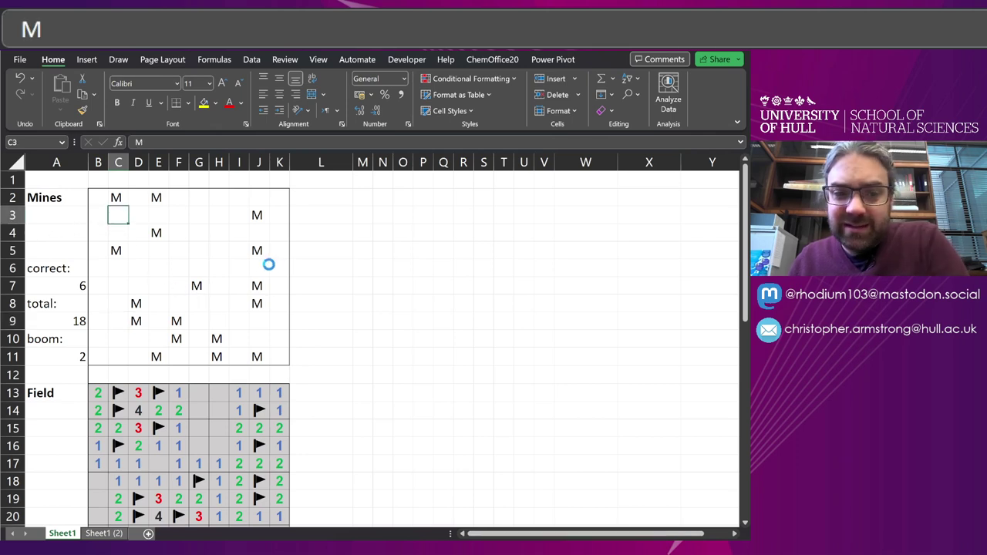
View the total mines (A9), correct flags (A7) and boom count (A11) formulas
{"action": "left_click", "coordinate": [171, 282]}
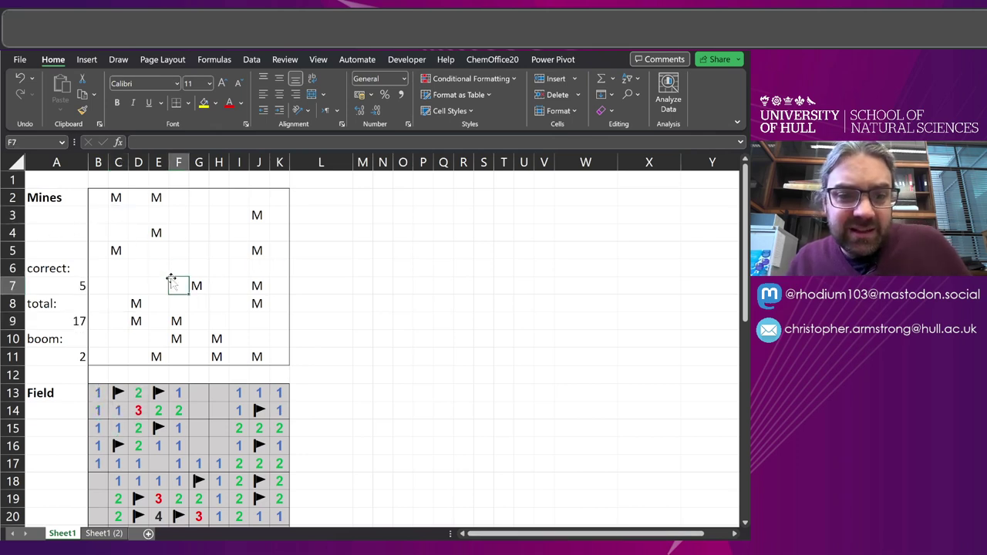
{"action": "left_click", "coordinate": [57, 325]}
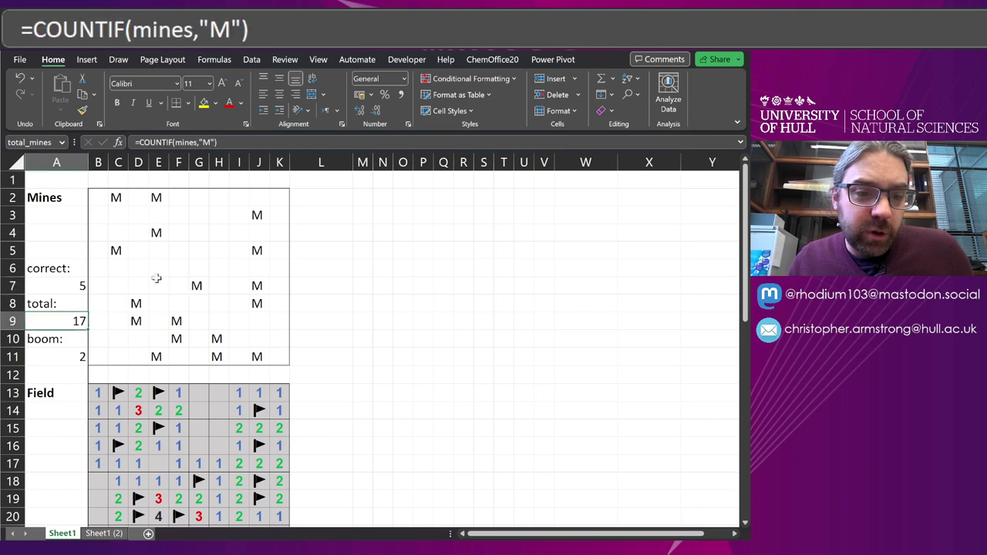
{"action": "left_click", "coordinate": [64, 291]}
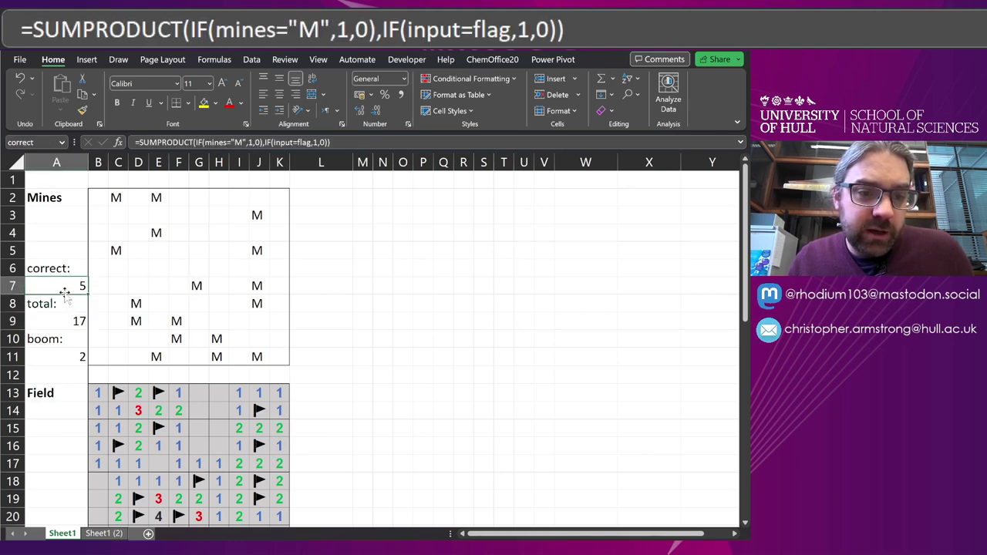
{"action": "left_click", "coordinate": [67, 362]}
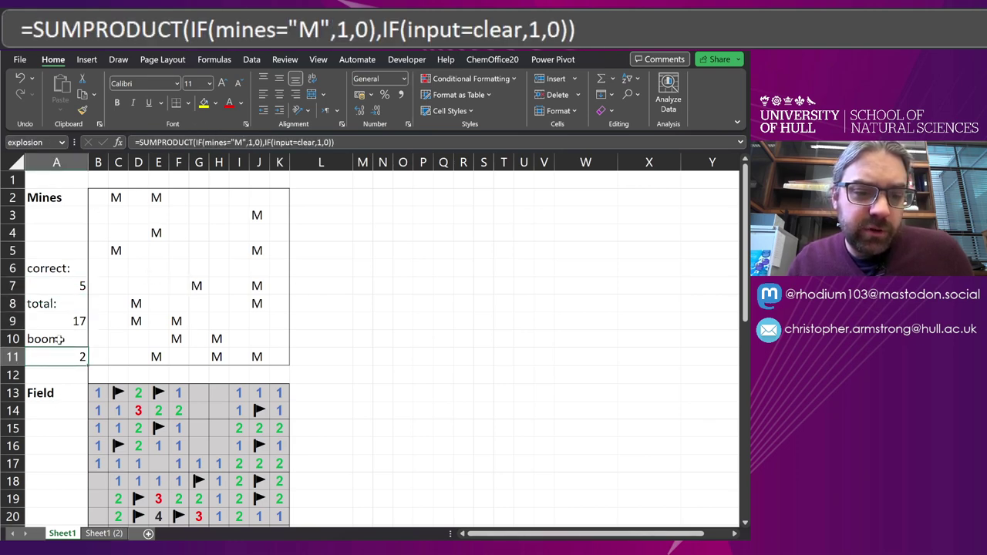
Clear the x entries from D30:D31 in the Input grid
{"action": "scroll", "coordinate": [97, 347], "scroll_direction": "down", "scroll_amount": 4}
{"action": "left_click_drag", "start_coordinate": [138, 465], "coordinate": [137, 482]}
{"action": "key", "text": "Delete"}
{"action": "scroll", "coordinate": [201, 401], "scroll_direction": "up", "scroll_amount": 4}
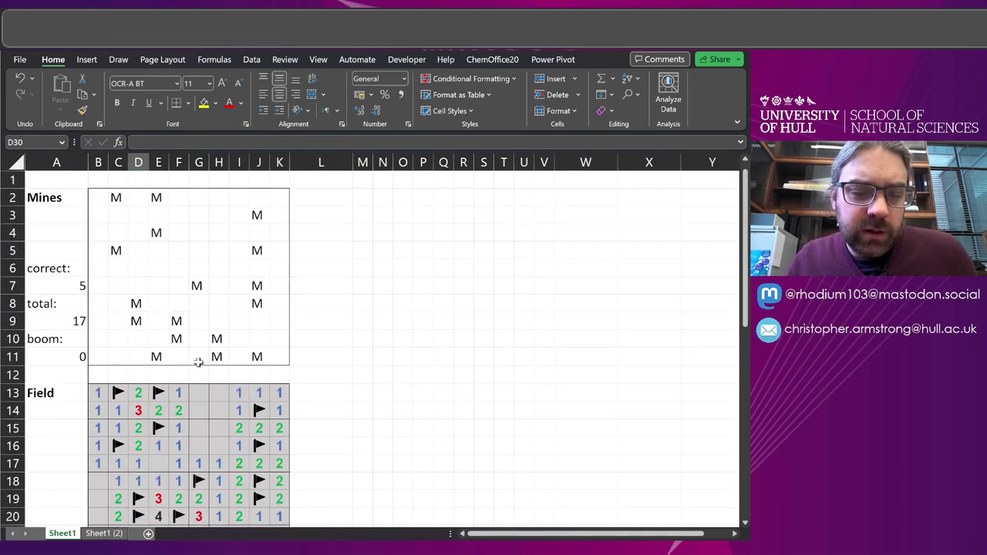
Inspect the formula in field cell B13
{"action": "left_click", "coordinate": [192, 288]}
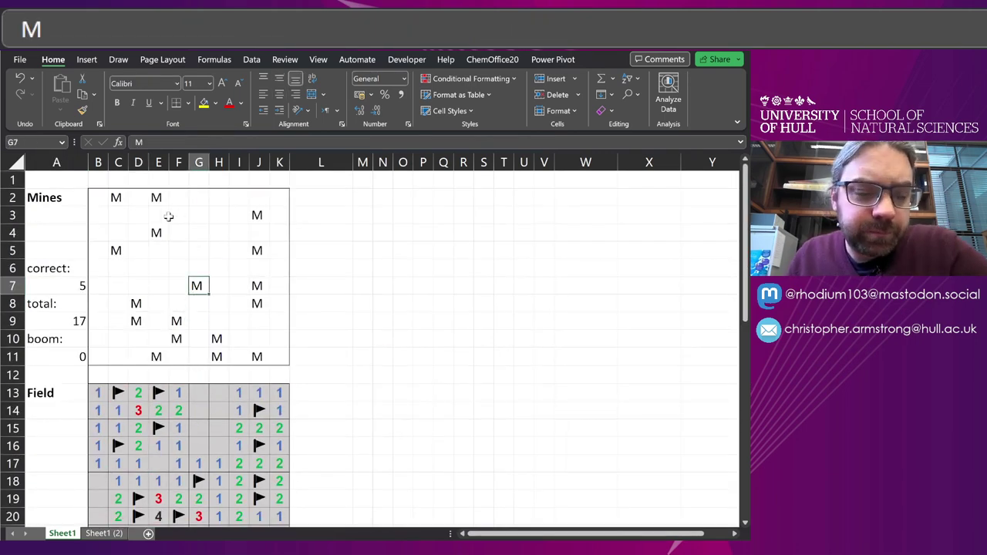
{"action": "scroll", "coordinate": [171, 216], "scroll_direction": "down", "scroll_amount": 2}
{"action": "scroll", "coordinate": [171, 216], "scroll_direction": "up", "scroll_amount": 2}
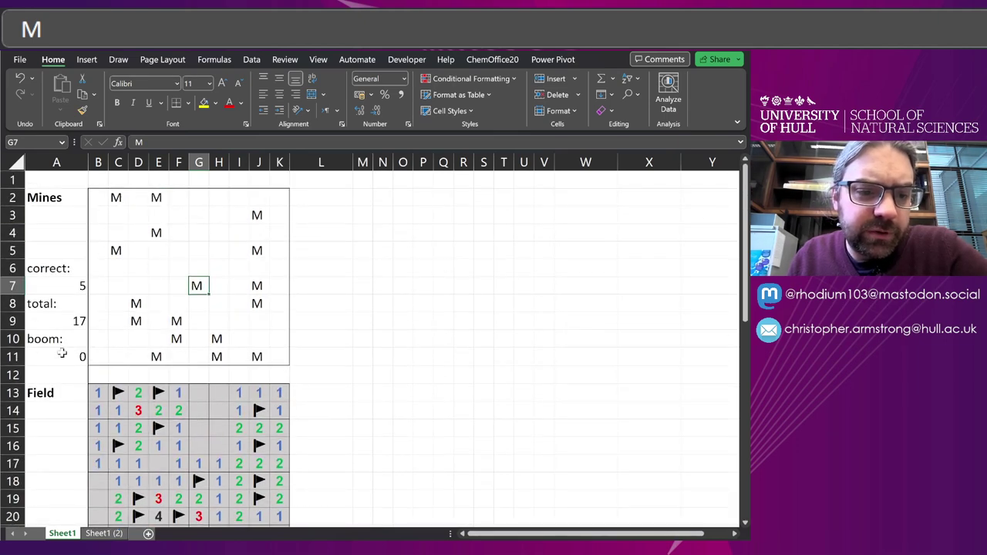
{"action": "scroll", "coordinate": [123, 393], "scroll_direction": "down", "scroll_amount": 2}
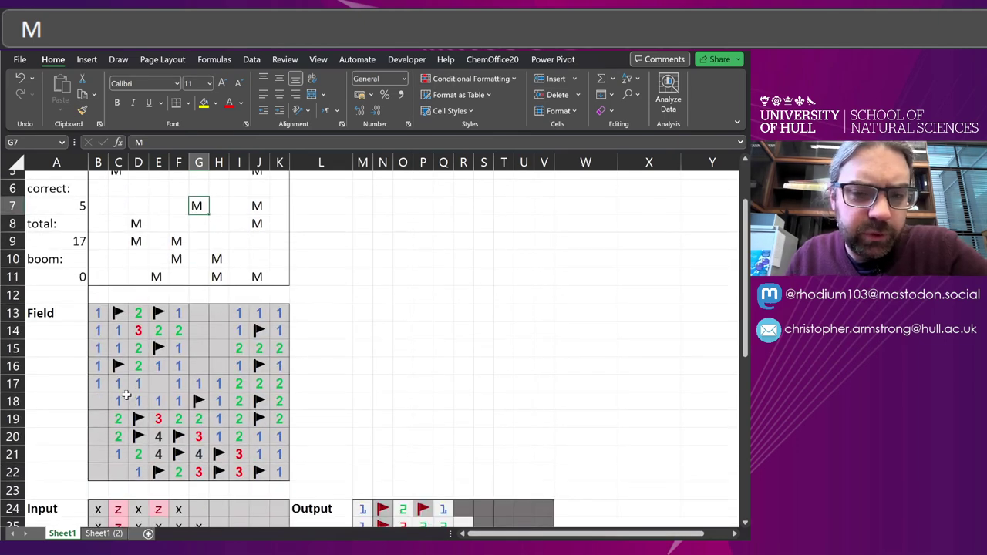
{"action": "left_click", "coordinate": [105, 315]}
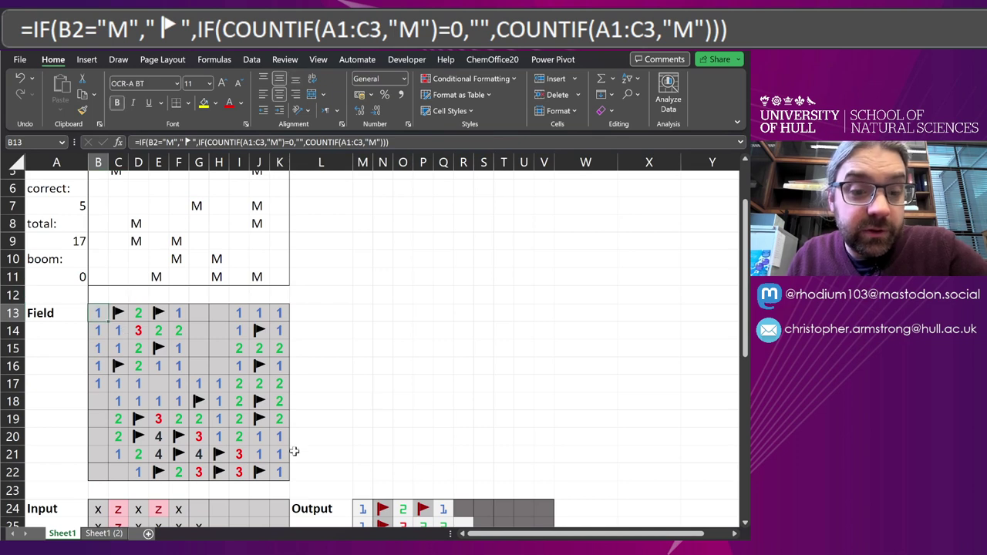
Select the range named 'field' from the Name Box, then view C14's formula
{"action": "left_click", "coordinate": [281, 471], "text": "shift"}
{"action": "left_click", "coordinate": [62, 142]}
{"action": "left_click", "coordinate": [40, 198]}
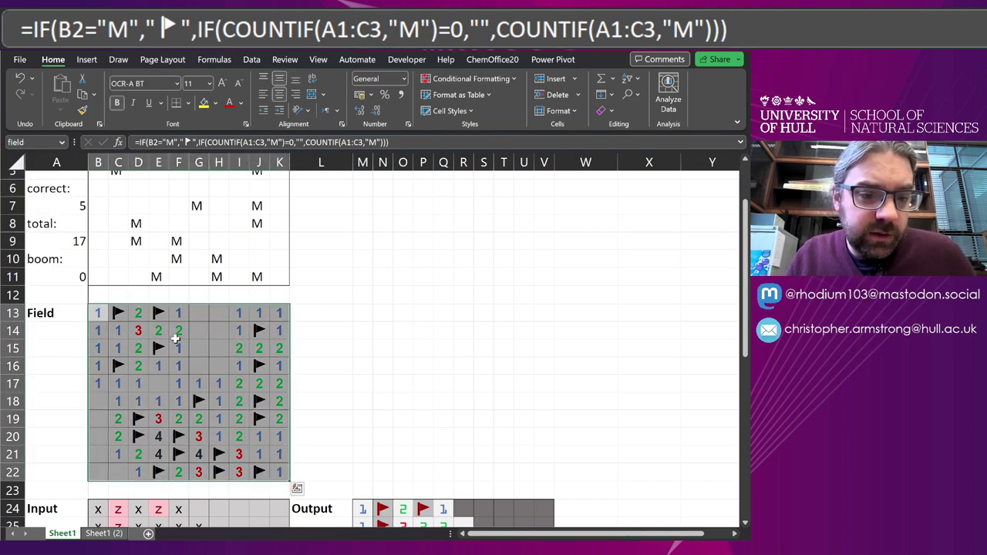
{"action": "left_click", "coordinate": [108, 320]}
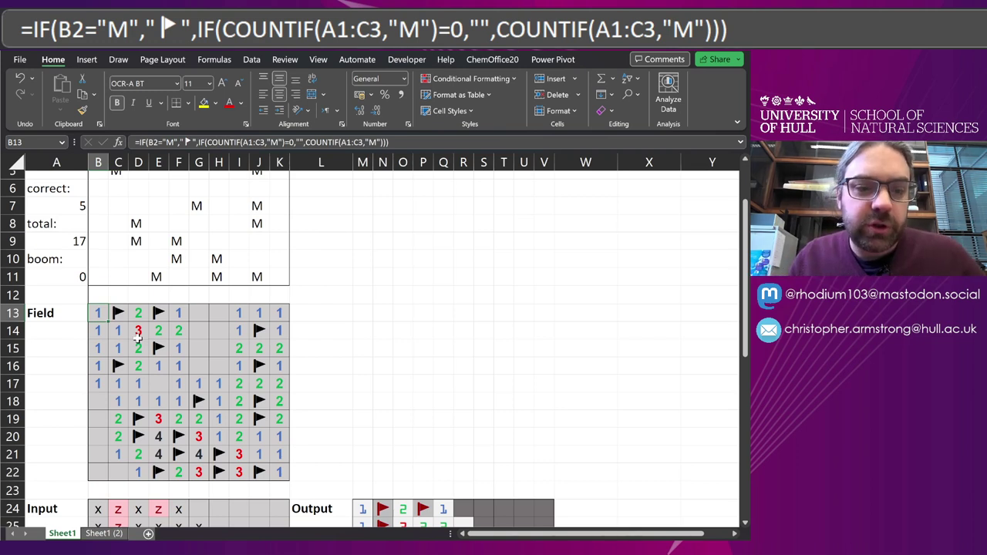
{"action": "scroll", "coordinate": [137, 337], "scroll_direction": "up", "scroll_amount": 1}
{"action": "left_click", "coordinate": [119, 349]}
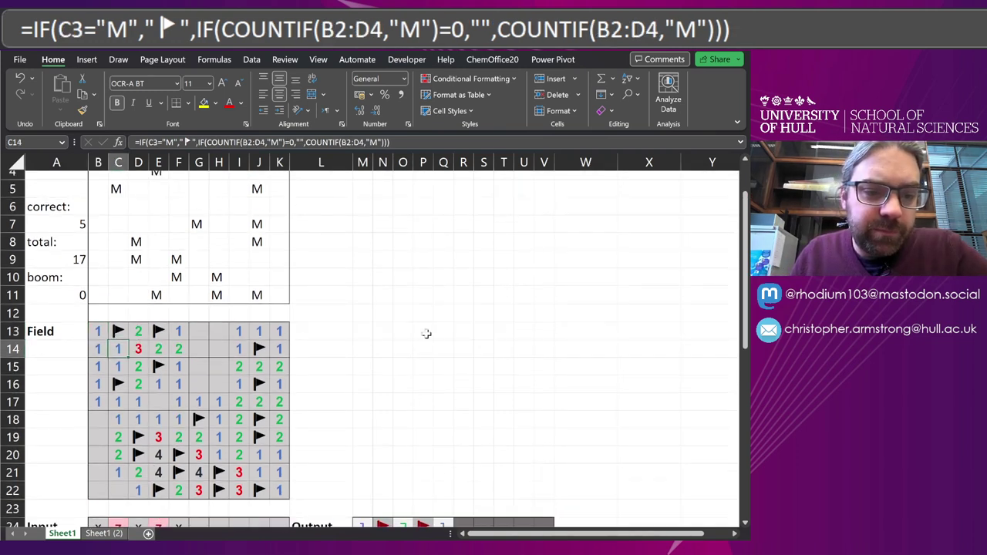
Walk through each IF argument of C14's formula and exit without changes
{"action": "key", "text": "F2"}
{"action": "scroll", "coordinate": [419, 367], "scroll_direction": "up", "scroll_amount": 2}
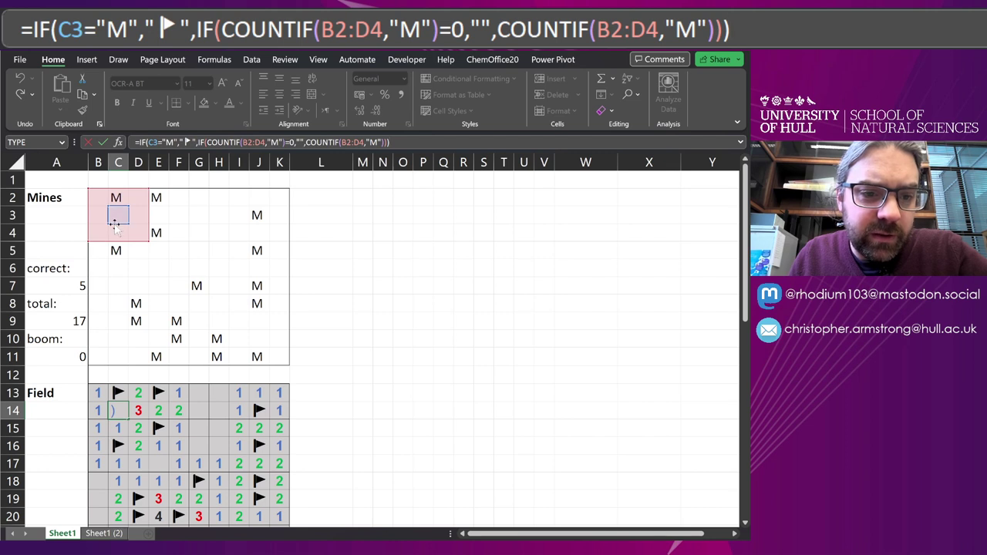
{"action": "left_click_drag", "start_coordinate": [160, 142], "coordinate": [190, 142]}
{"action": "left_click", "coordinate": [191, 142]}
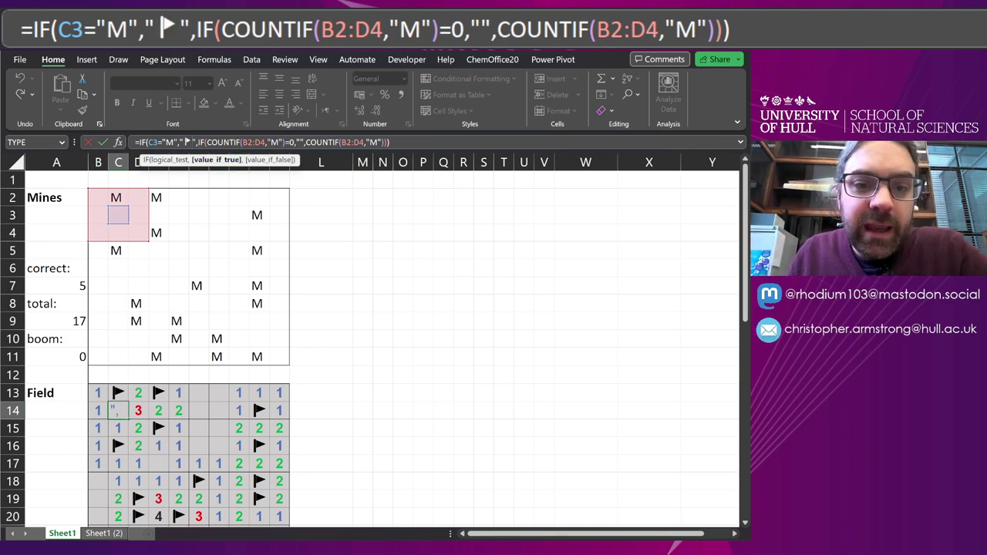
{"action": "left_click_drag", "start_coordinate": [197, 142], "coordinate": [294, 142]}
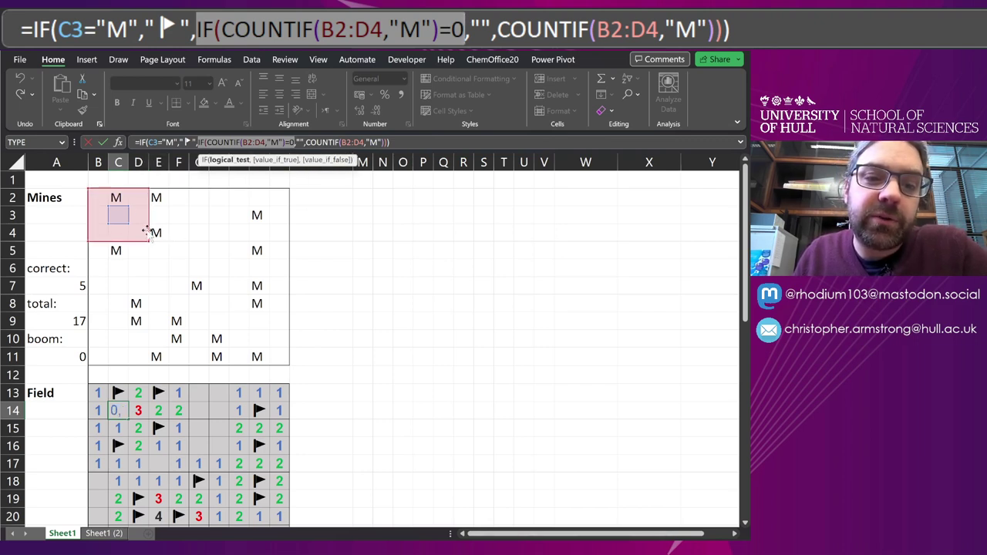
{"action": "key", "text": "Right"}
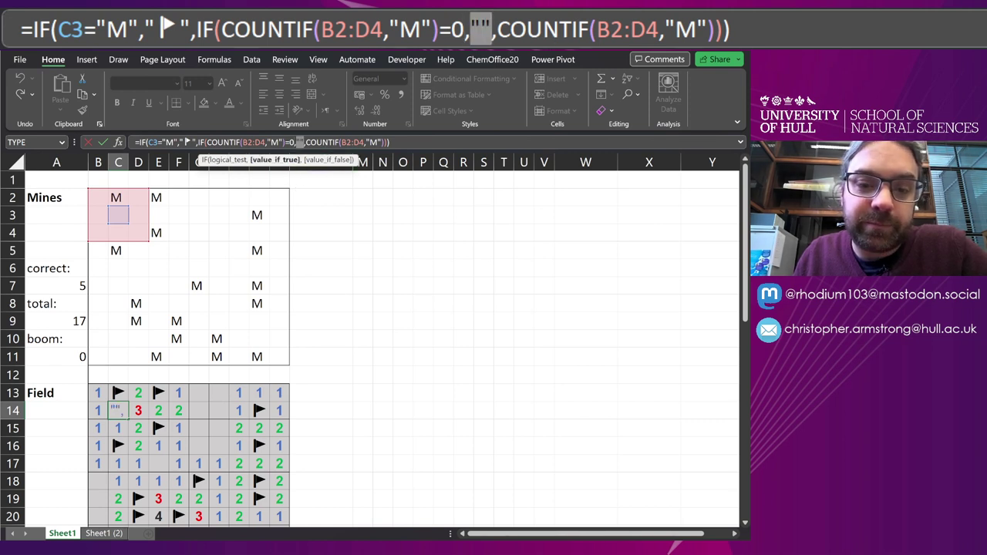
{"action": "key", "text": "Right"}
{"action": "key", "text": "Right"}
{"action": "key", "text": "Right"}
{"action": "key", "text": "Right"}
{"action": "key", "text": "shift+Right"}
{"action": "key", "text": "shift+Right"}
{"action": "key", "text": "shift+Right"}
{"action": "key", "text": "shift+Right"}
{"action": "key", "text": "shift+Right"}
{"action": "key", "text": "shift+Right"}
{"action": "key", "text": "shift+Right"}
{"action": "key", "text": "shift+Right"}
{"action": "key", "text": "shift+Right"}
{"action": "key", "text": "shift+Right"}
{"action": "key", "text": "shift+Right"}
{"action": "key", "text": "shift+Right"}
{"action": "key", "text": "shift+Right"}
{"action": "key", "text": "shift+Right"}
{"action": "key", "text": "shift+Right"}
{"action": "key", "text": "shift+Right"}
{"action": "key", "text": "shift+Right"}
{"action": "key", "text": "shift+Right"}
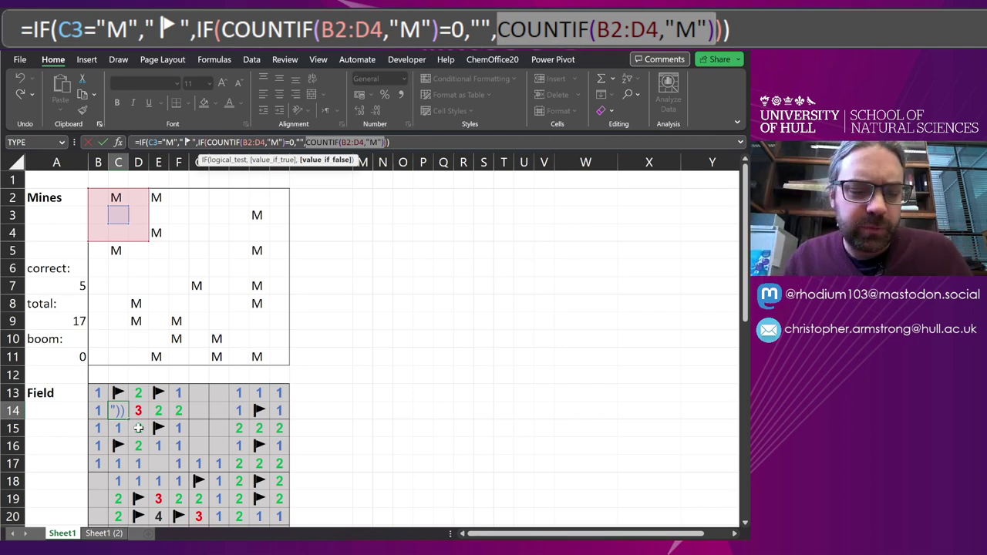
{"action": "key", "text": "ctrl+Return"}
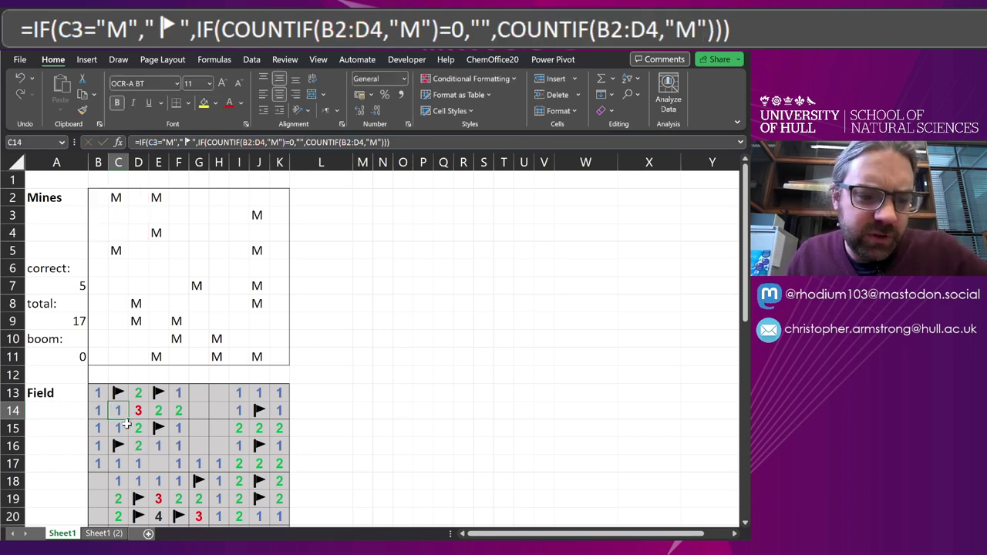
Inspect G14's formula and its F2:H4 references unedited, then select field B13:K22
{"action": "left_click_drag", "start_coordinate": [128, 415], "coordinate": [222, 414]}
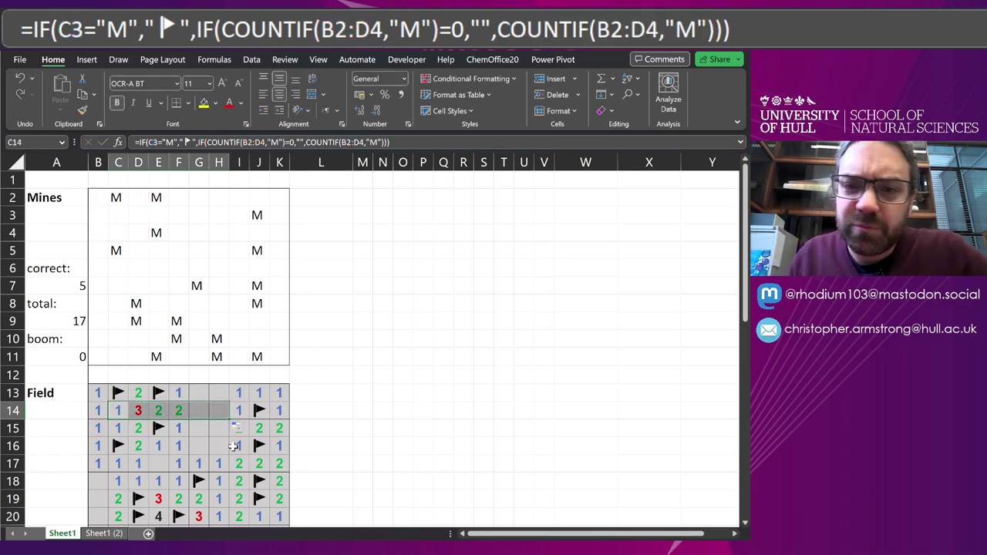
{"action": "left_click", "coordinate": [199, 411]}
{"action": "left_click", "coordinate": [286, 141]}
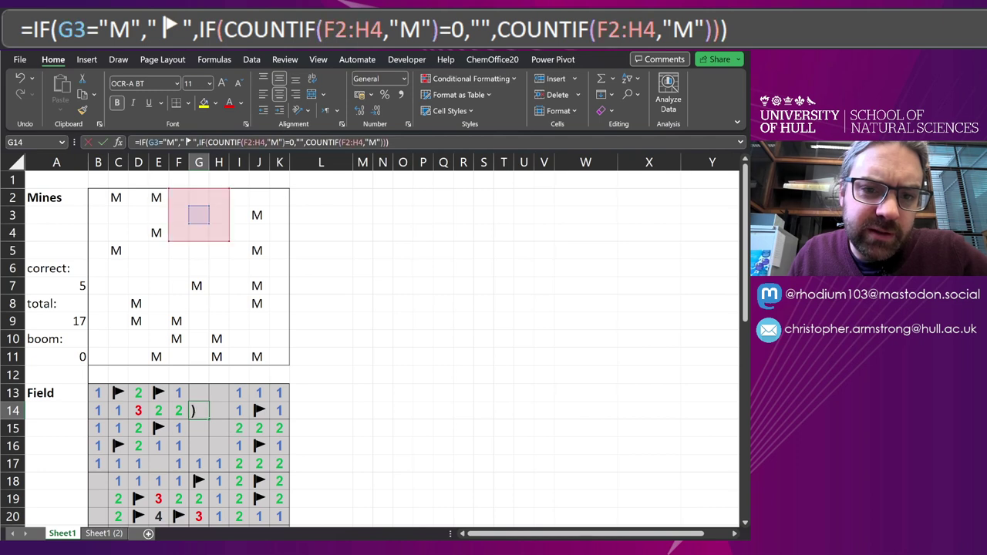
{"action": "key", "text": "Escape"}
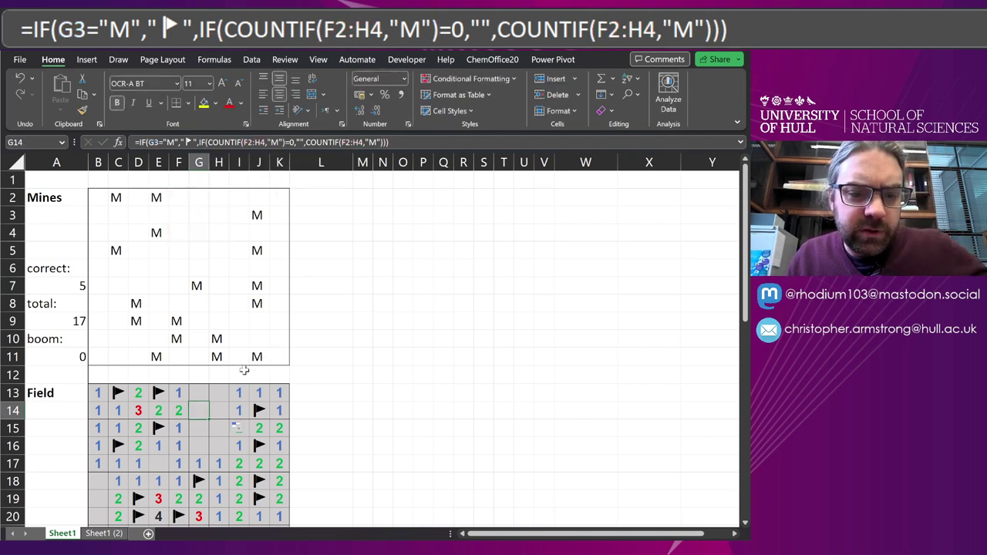
{"action": "scroll", "coordinate": [248, 366], "scroll_direction": "down", "scroll_amount": 2}
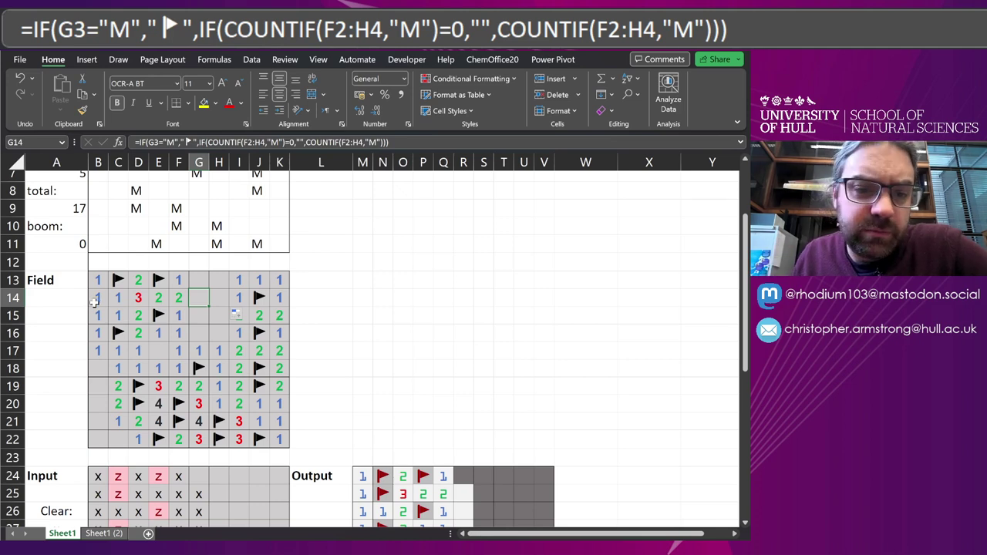
{"action": "left_click_drag", "start_coordinate": [97, 280], "coordinate": [279, 438]}
Review the field's conditional formatting rules in the Rules Manager and close it
{"action": "left_click", "coordinate": [469, 78]}
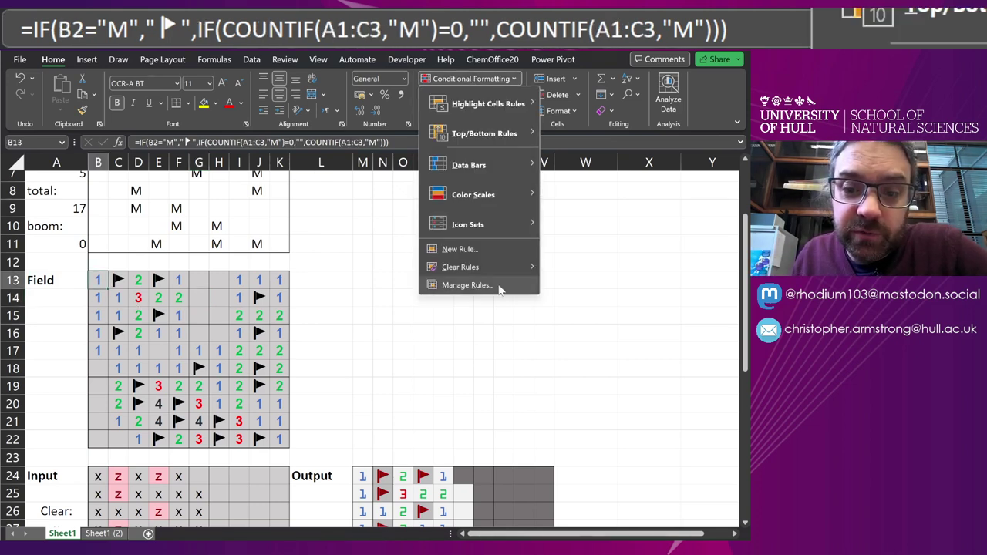
{"action": "left_click", "coordinate": [474, 284]}
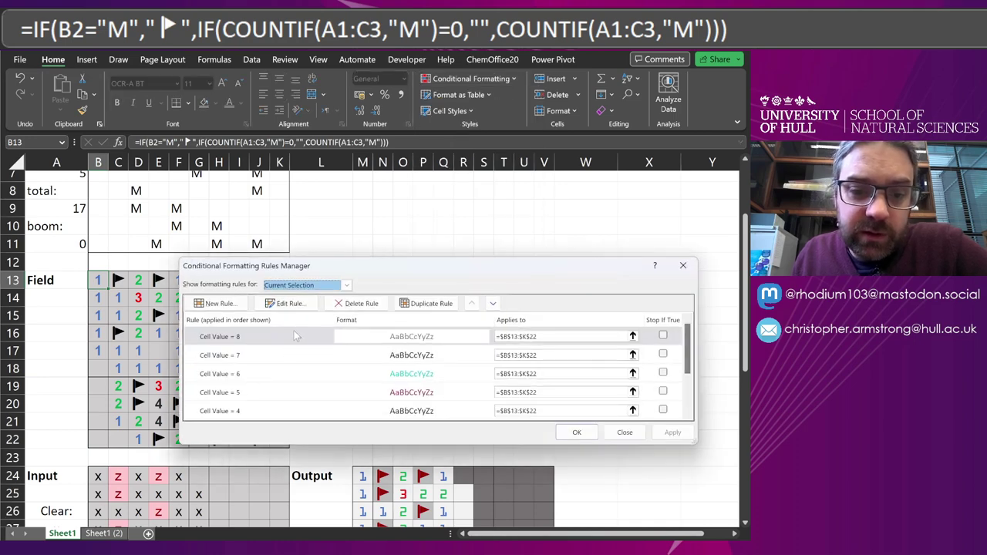
{"action": "left_click_drag", "start_coordinate": [688, 349], "coordinate": [689, 383]}
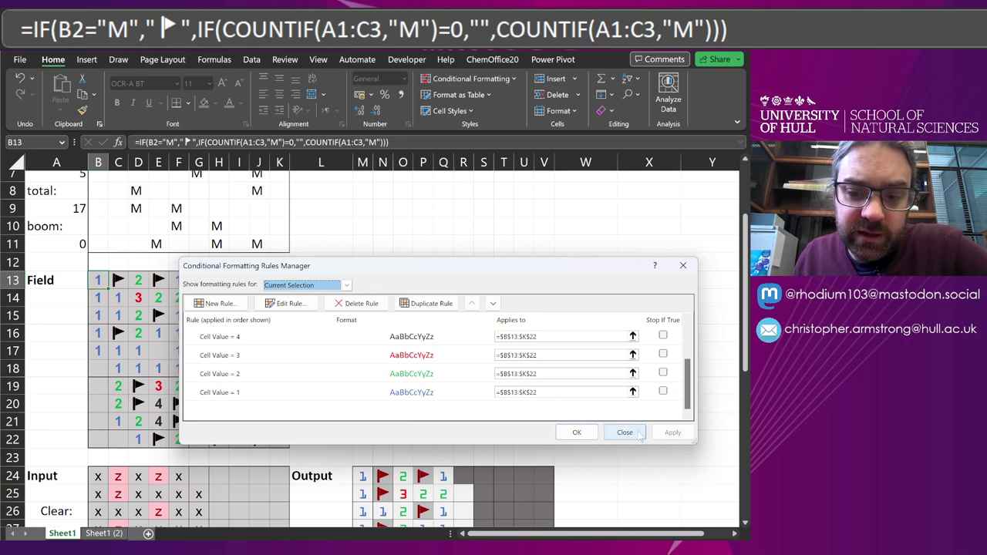
{"action": "left_click", "coordinate": [577, 432]}
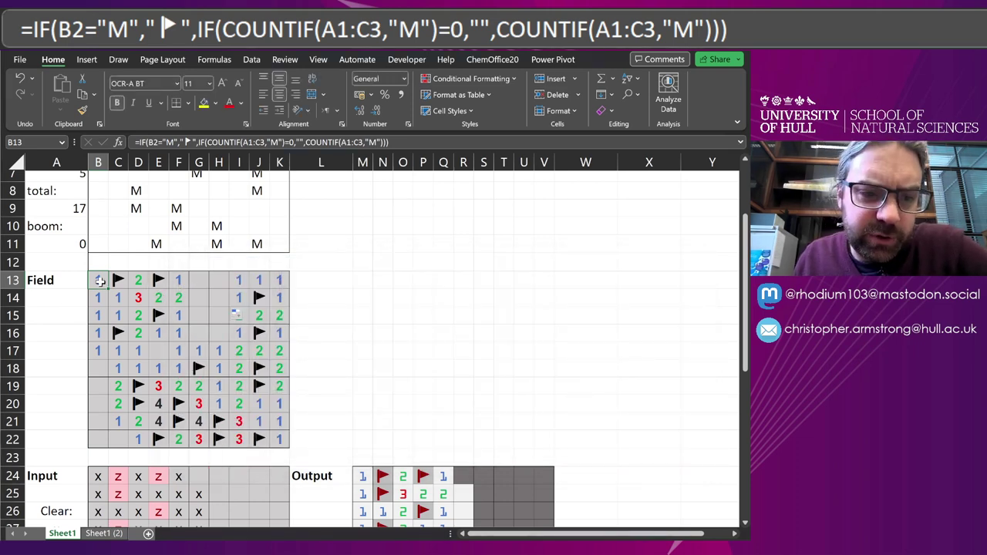
Browse the Color Scales, Data Bars and Icon Sets choices for the field range
{"action": "left_click_drag", "start_coordinate": [100, 280], "coordinate": [279, 439]}
{"action": "left_click", "coordinate": [469, 78]}
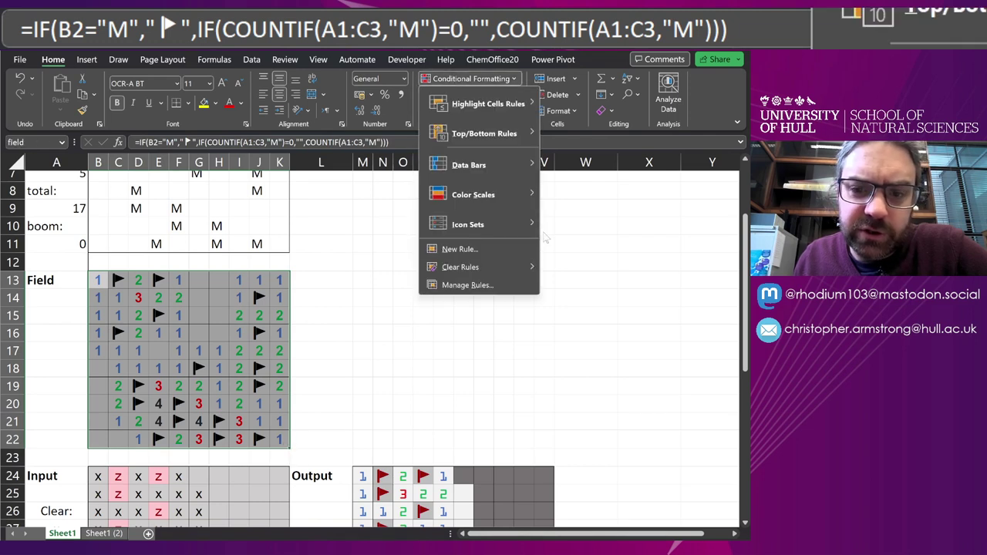
{"action": "mouse_move", "coordinate": [518, 201]}
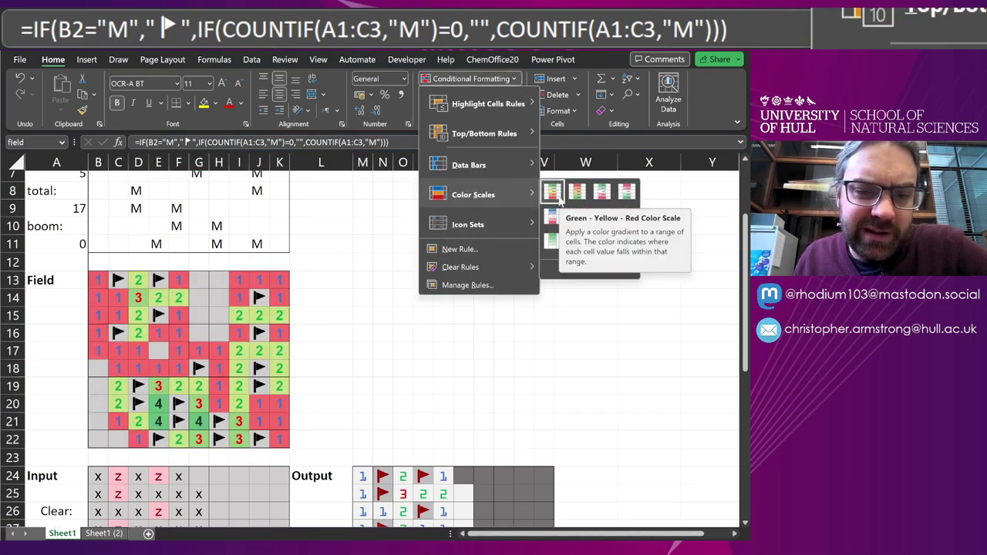
{"action": "mouse_move", "coordinate": [515, 163]}
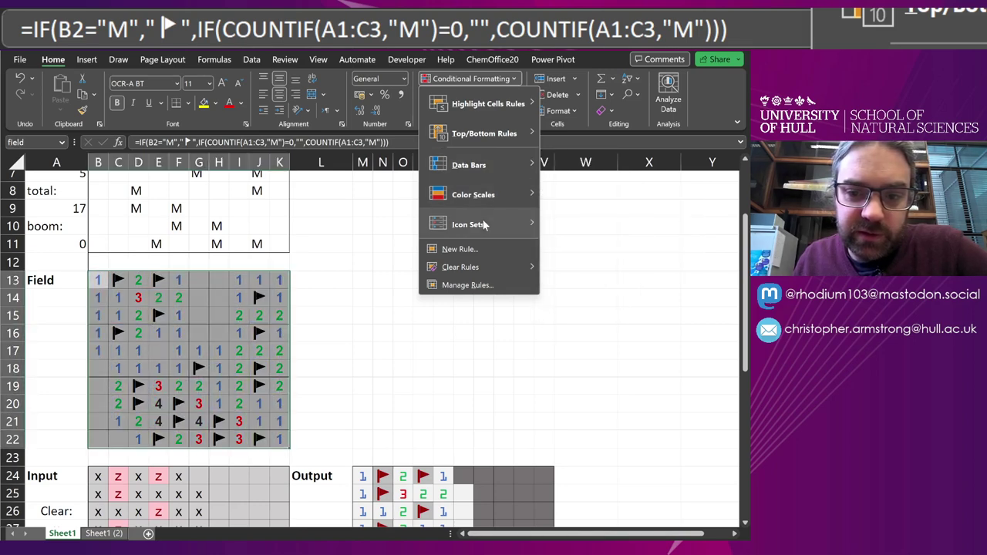
{"action": "mouse_move", "coordinate": [487, 225]}
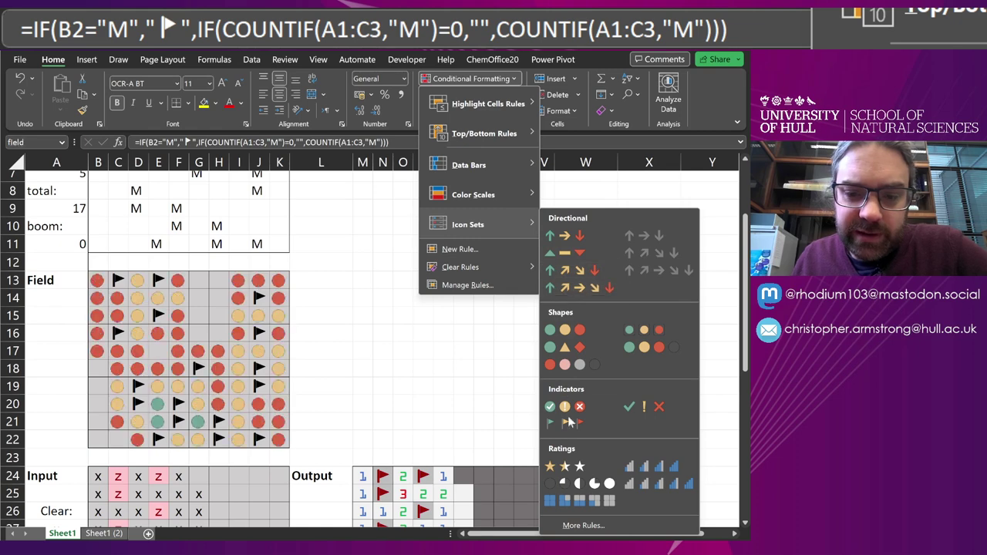
Check M24's Output formula, then select the Input grid B24:K33 named 'input'
{"action": "left_click", "coordinate": [322, 293]}
{"action": "left_click", "coordinate": [322, 296]}
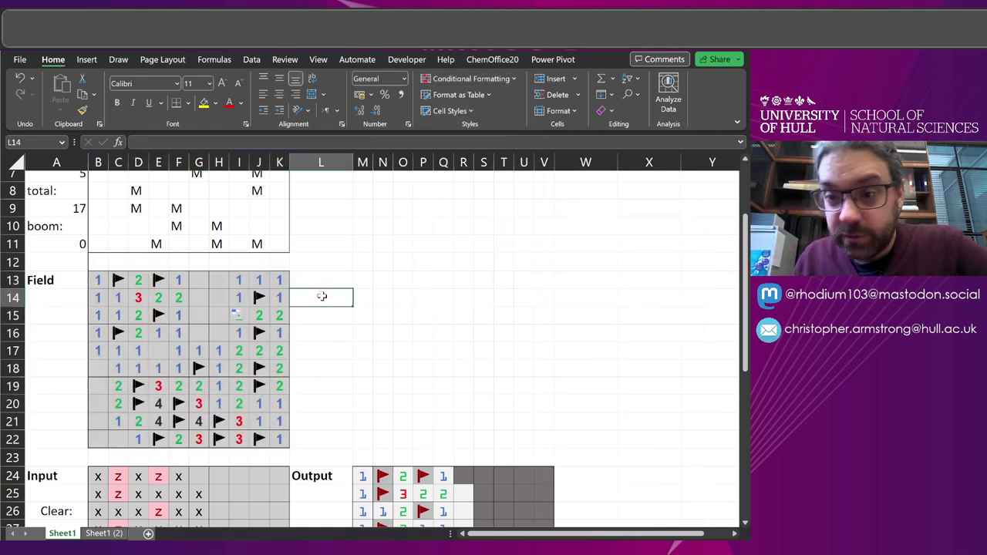
{"action": "scroll", "coordinate": [110, 255], "scroll_direction": "down", "scroll_amount": 1}
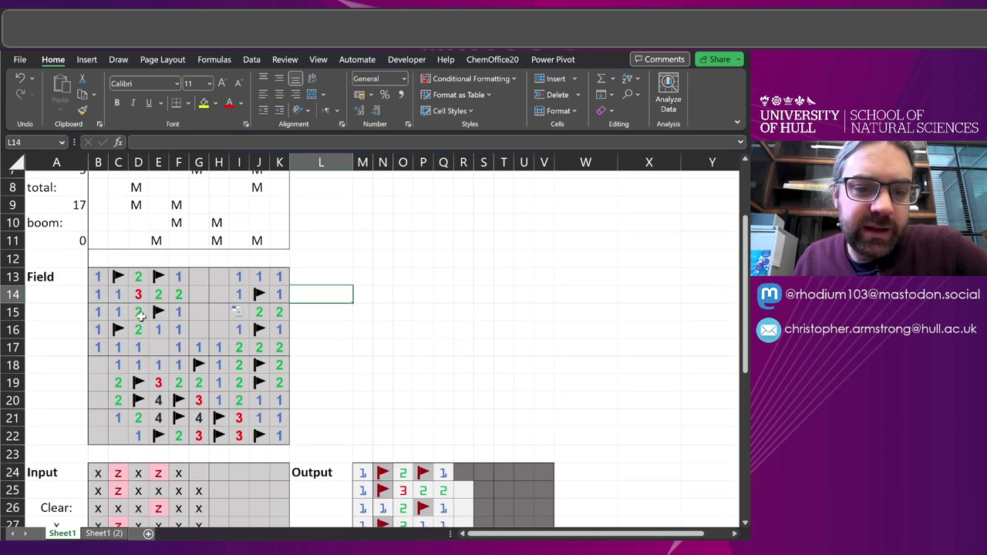
{"action": "scroll", "coordinate": [162, 251], "scroll_direction": "down", "scroll_amount": 1}
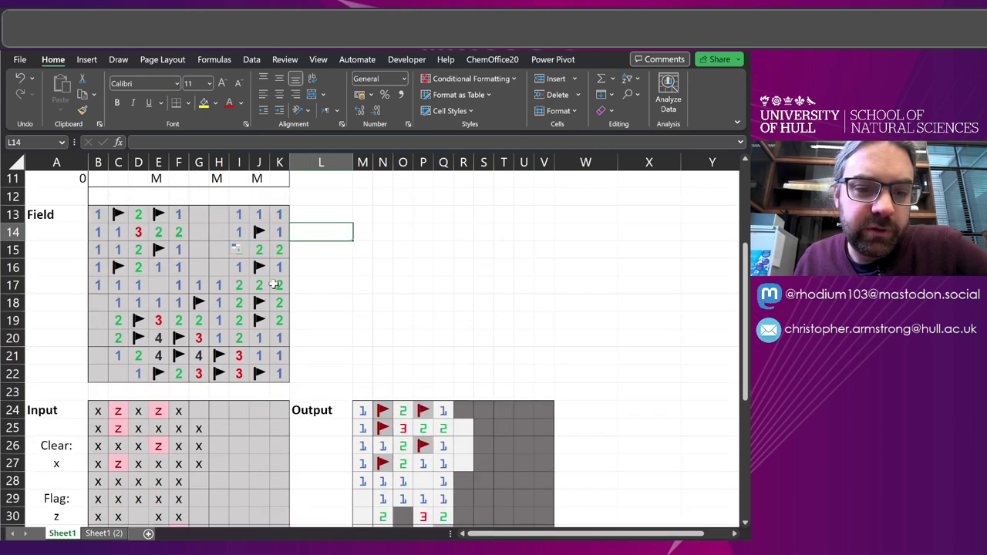
{"action": "scroll", "coordinate": [100, 215], "scroll_direction": "down", "scroll_amount": 1}
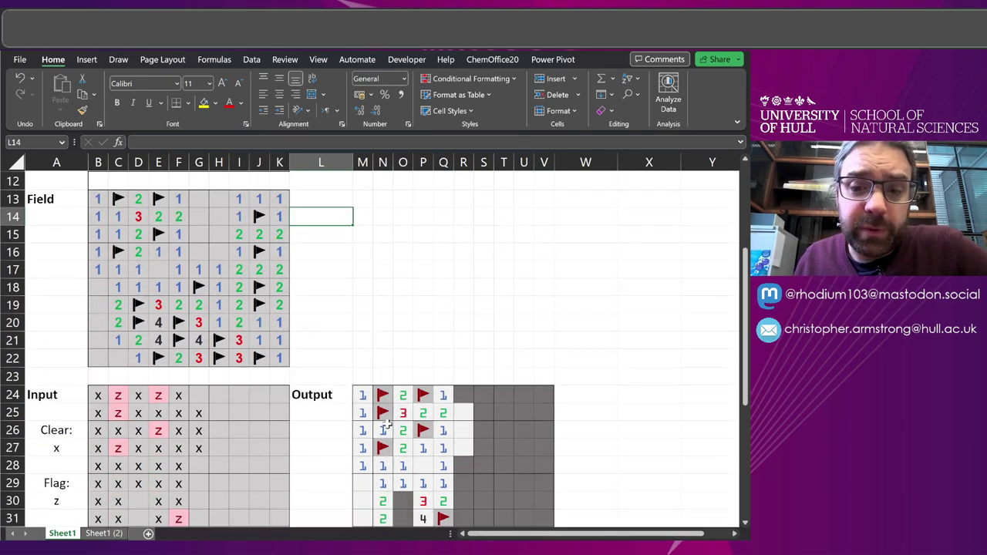
{"action": "left_click", "coordinate": [362, 395]}
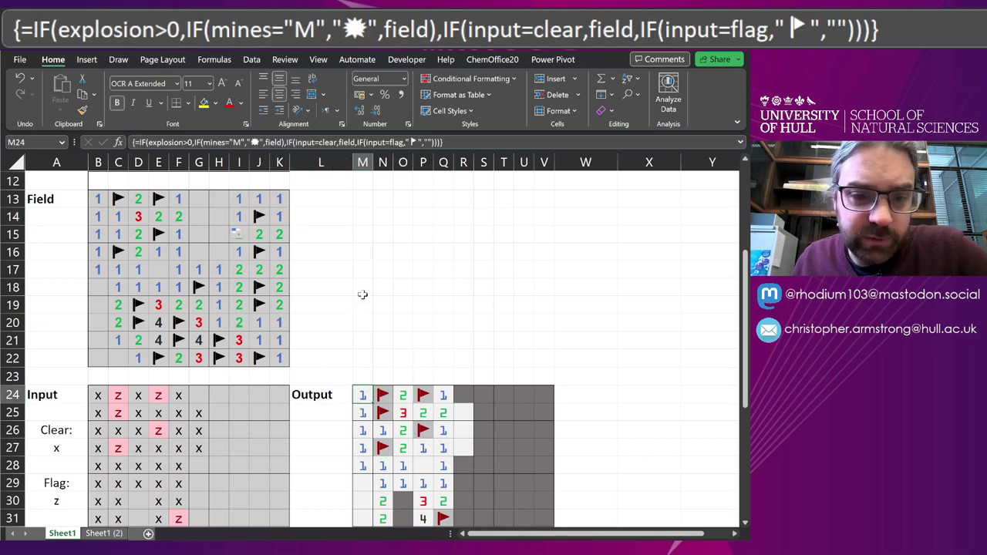
{"action": "scroll", "coordinate": [309, 277], "scroll_direction": "down", "scroll_amount": 2}
{"action": "scroll", "coordinate": [191, 262], "scroll_direction": "down", "scroll_amount": 2}
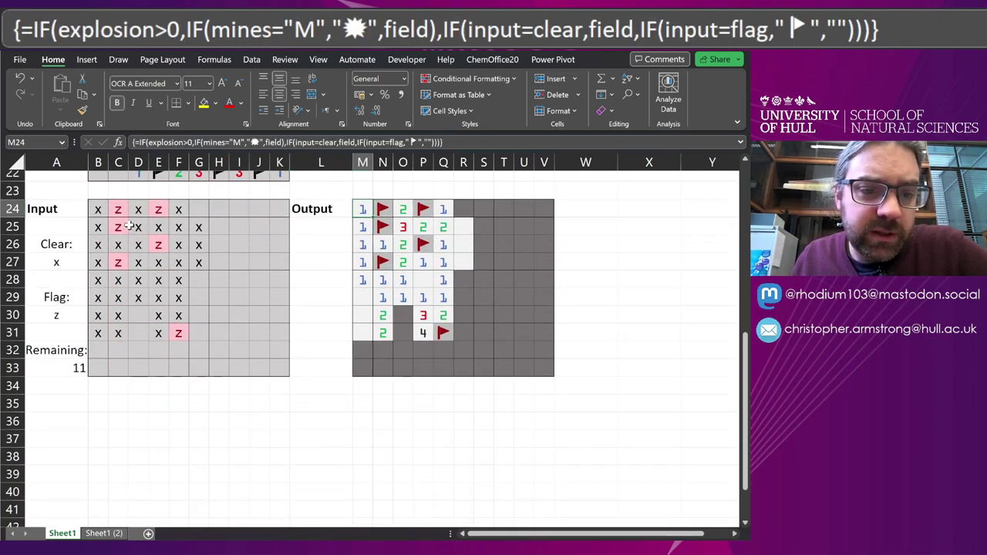
{"action": "left_click_drag", "start_coordinate": [100, 209], "coordinate": [273, 359]}
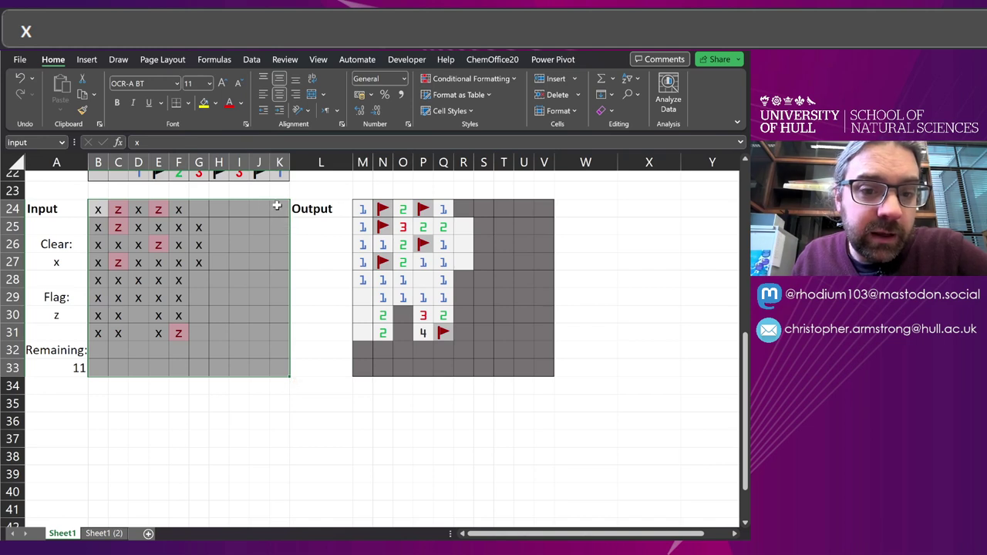
Enter x in G24 to uncover another Output cell
{"action": "left_click", "coordinate": [140, 215]}
{"action": "left_click", "coordinate": [197, 210]}
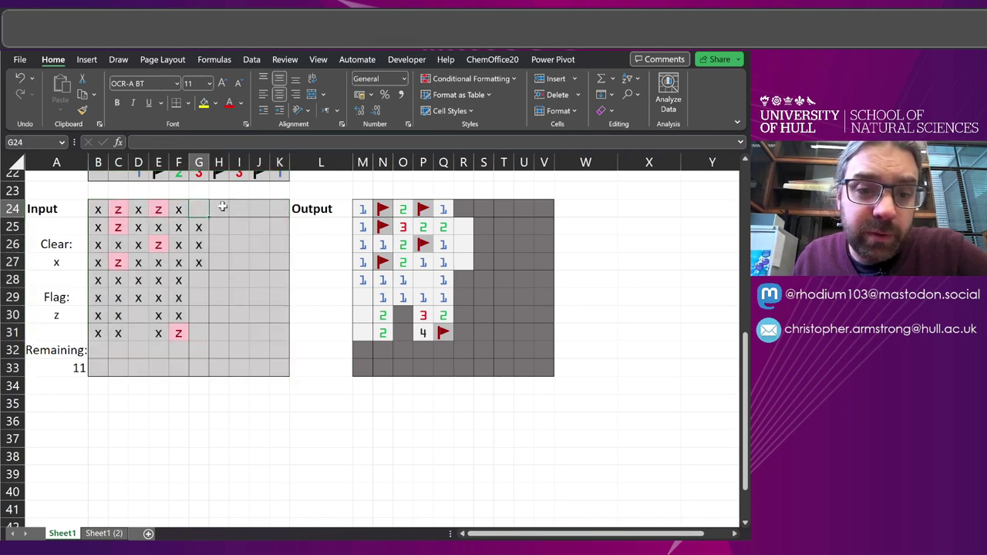
{"action": "type", "text": "x"}
{"action": "key", "text": "Return"}
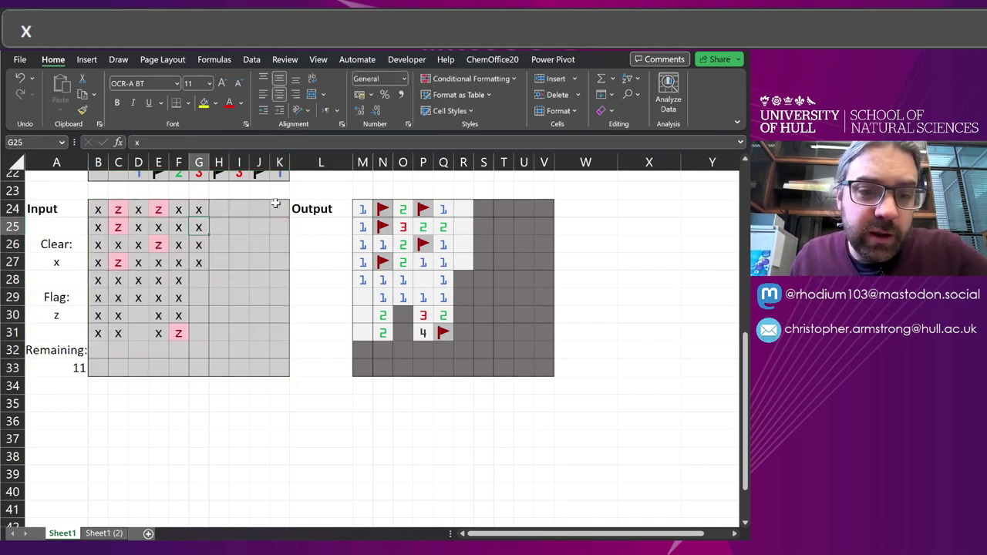
Check the Clear (A27) and Flag (A30) keys and test 'Clear:' as the clear key
{"action": "left_click", "coordinate": [58, 264]}
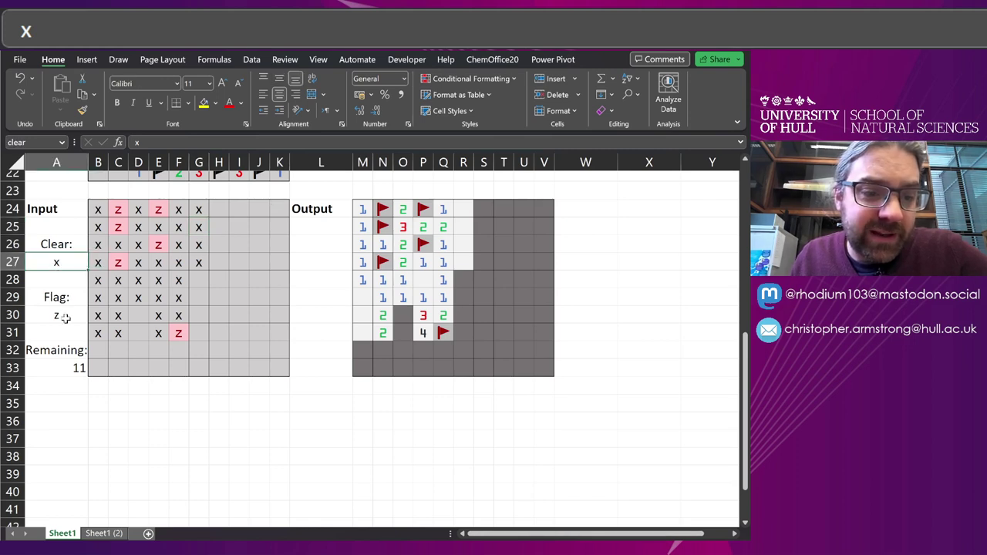
{"action": "left_click", "coordinate": [66, 318]}
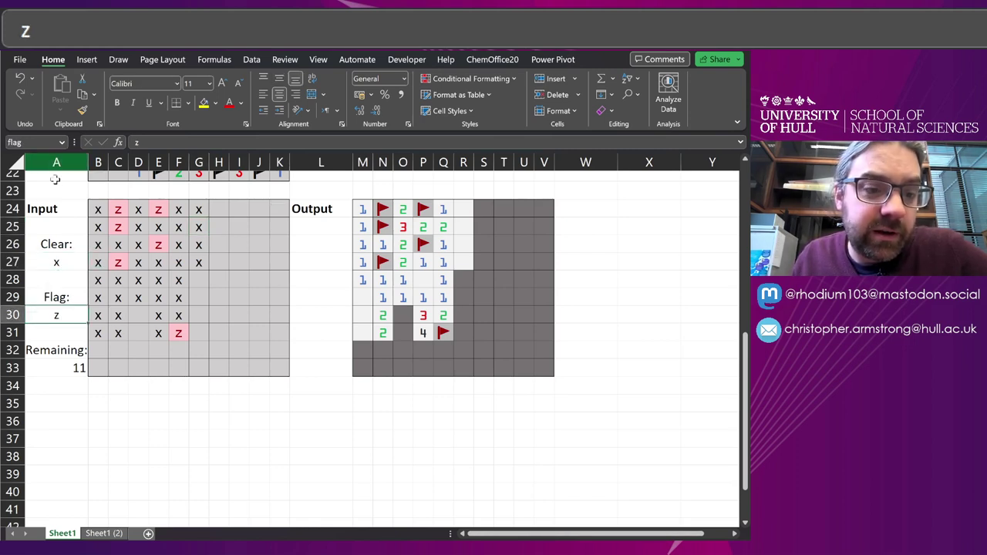
{"action": "left_click", "coordinate": [67, 263]}
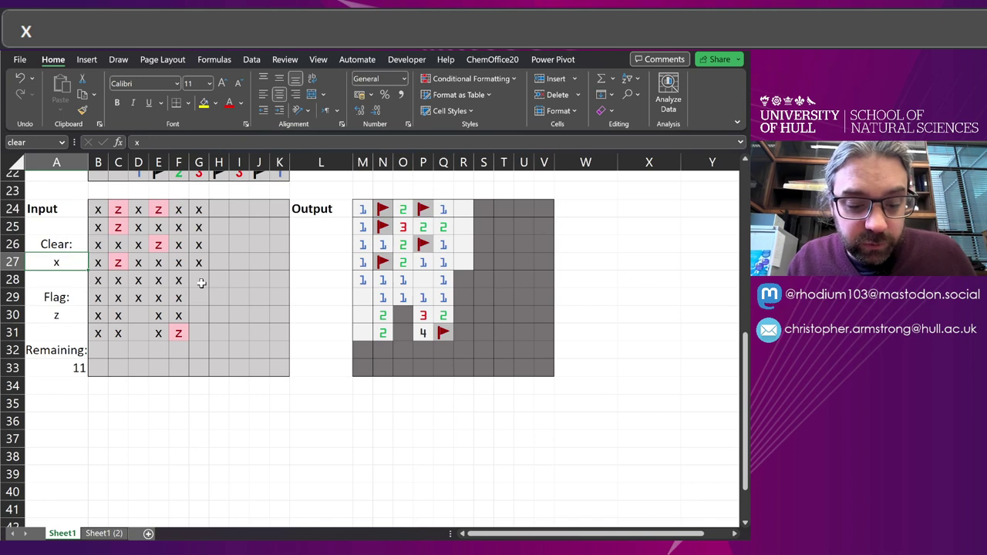
{"action": "type", "text": "clear:"}
{"action": "key", "text": "Return"}
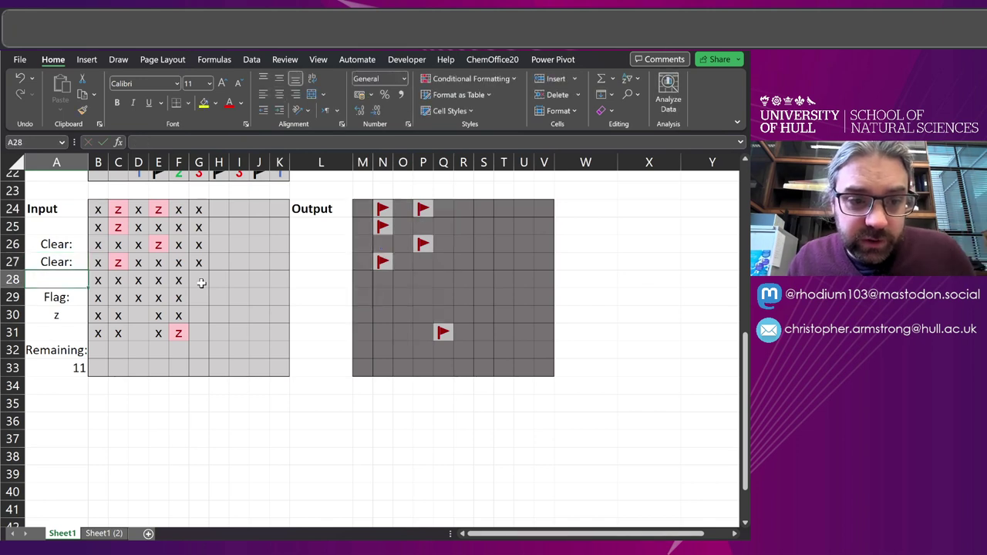
Try 'c' as the clear key, restore it to x, then select the Output grid M24:V33
{"action": "left_click", "coordinate": [69, 263]}
{"action": "type", "text": "c"}
{"action": "key", "text": "Delete"}
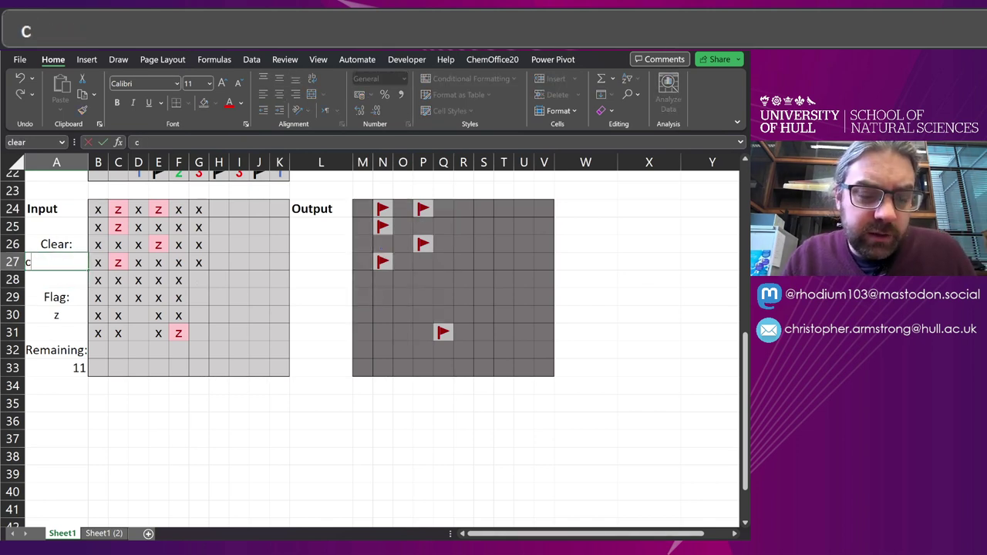
{"action": "key", "text": "Return"}
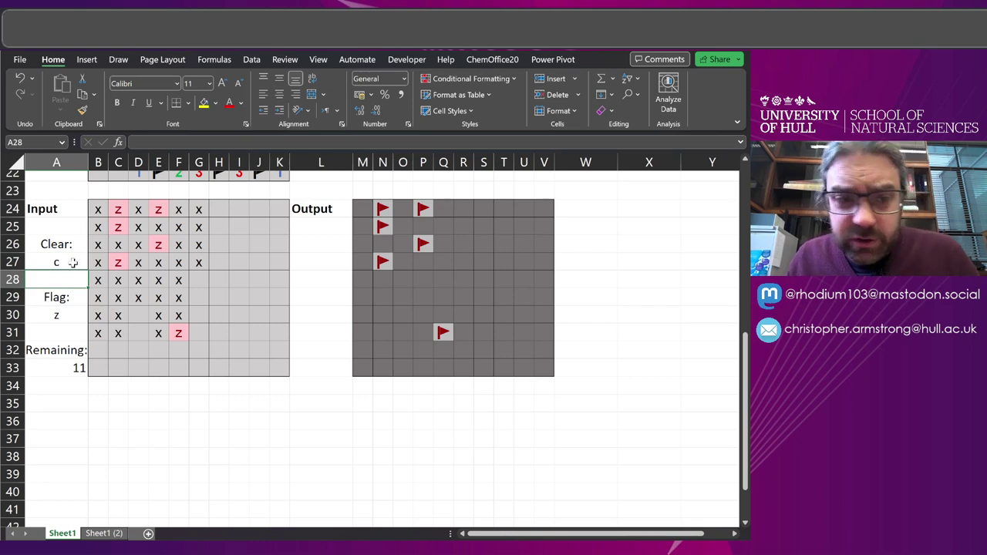
{"action": "left_click", "coordinate": [72, 263]}
{"action": "type", "text": "x"}
{"action": "left_click", "coordinate": [57, 315]}
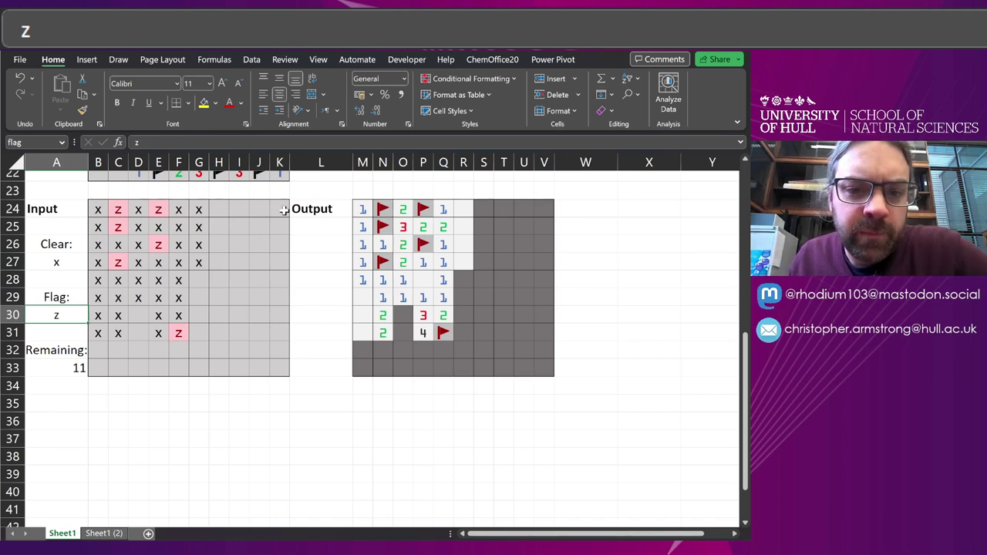
{"action": "left_click", "coordinate": [229, 220]}
{"action": "left_click", "coordinate": [33, 259]}
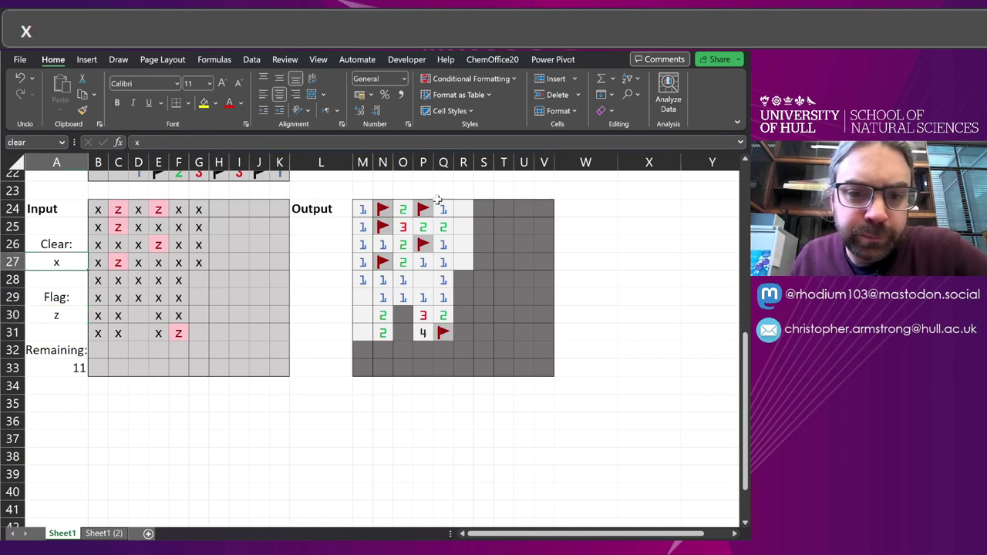
{"action": "left_click_drag", "start_coordinate": [362, 208], "coordinate": [546, 363]}
Review M24's explosion>0 test and re-enter the Output formula unchanged as an array formula
{"action": "left_click", "coordinate": [62, 142]}
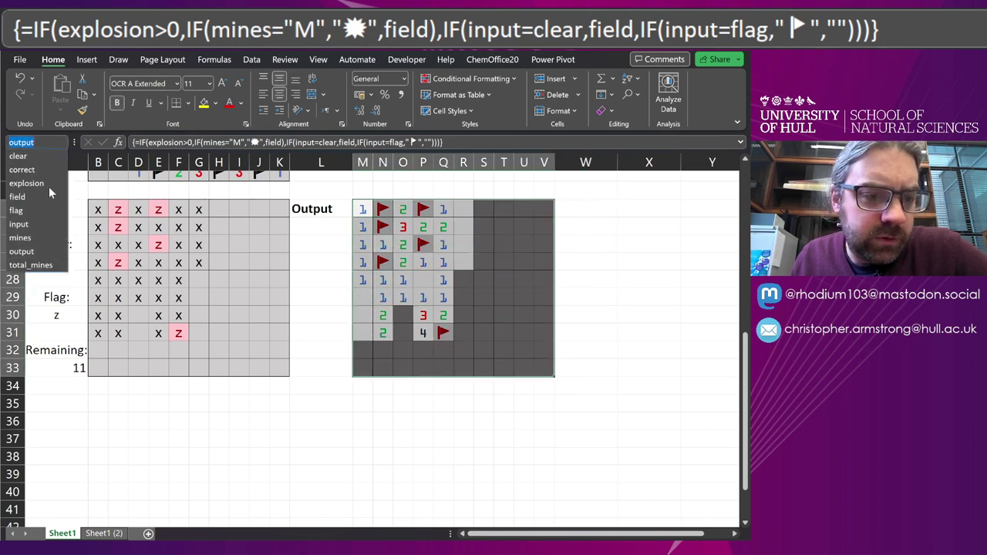
{"action": "left_click", "coordinate": [37, 246]}
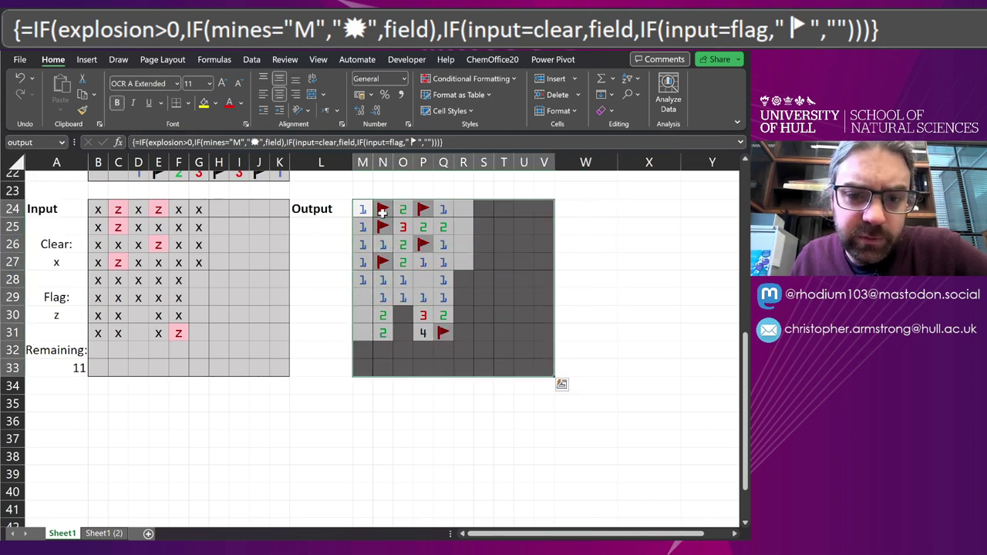
{"action": "key", "text": "F2"}
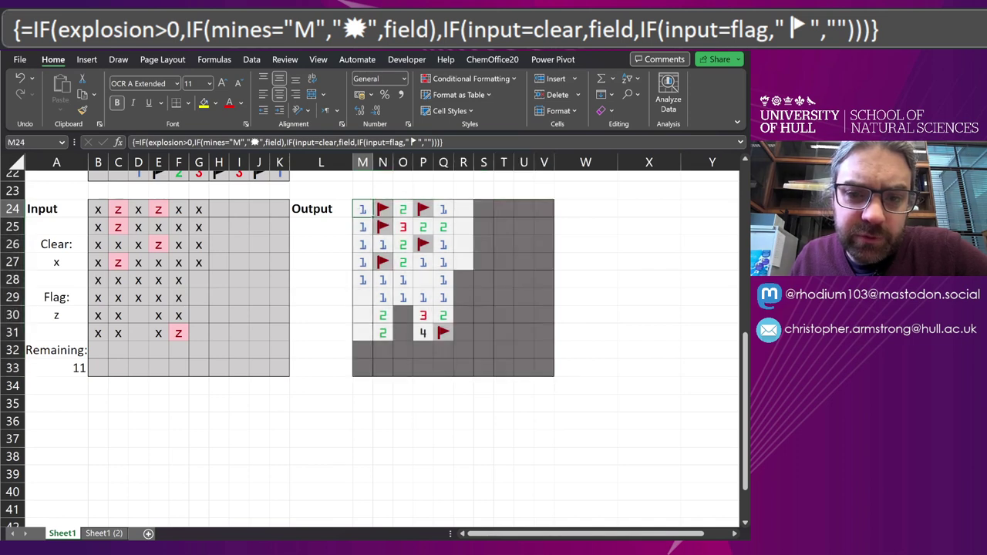
{"action": "key", "text": "F2"}
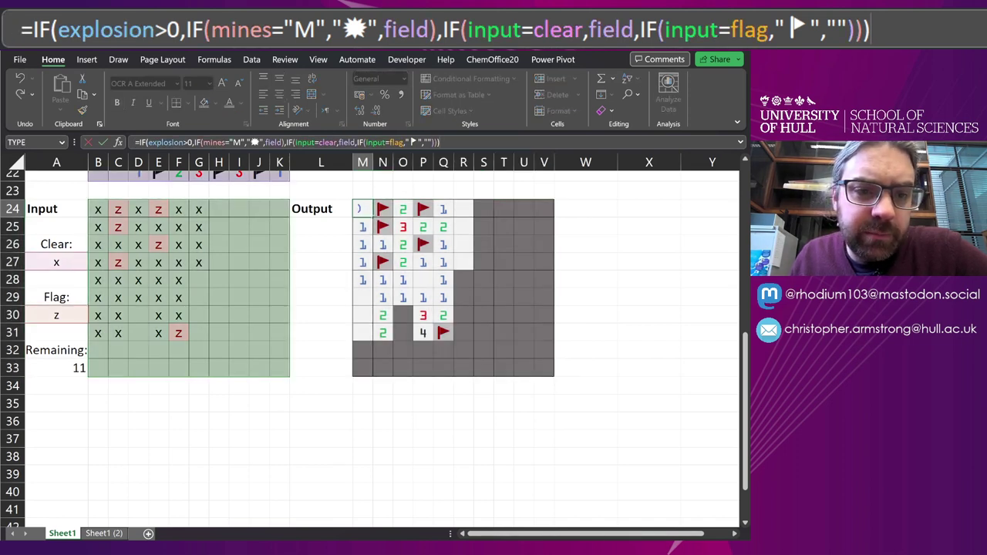
{"action": "key", "text": "Home"}
{"action": "key", "text": "Right"}
{"action": "key", "text": "Right"}
{"action": "key", "text": "Right"}
{"action": "key", "text": "Right"}
{"action": "key", "text": "shift+Right"}
{"action": "key", "text": "shift+Right"}
{"action": "key", "text": "shift+Right"}
{"action": "key", "text": "shift+Right"}
{"action": "key", "text": "shift+Right"}
{"action": "key", "text": "shift+Right"}
{"action": "key", "text": "shift+Right"}
{"action": "key", "text": "shift+Right"}
{"action": "key", "text": "shift+Right"}
{"action": "key", "text": "shift+Right"}
{"action": "key", "text": "shift+Right"}
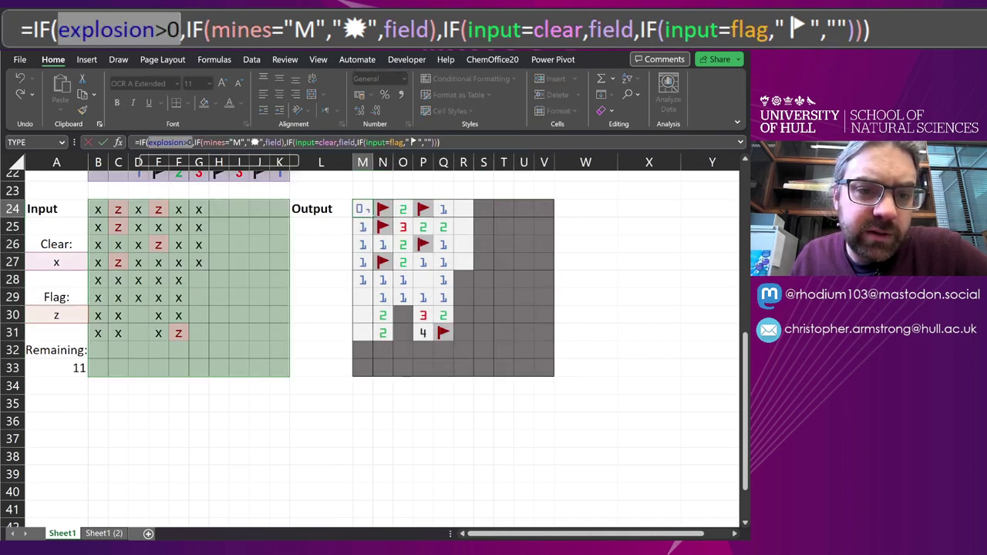
{"action": "key", "text": "Right"}
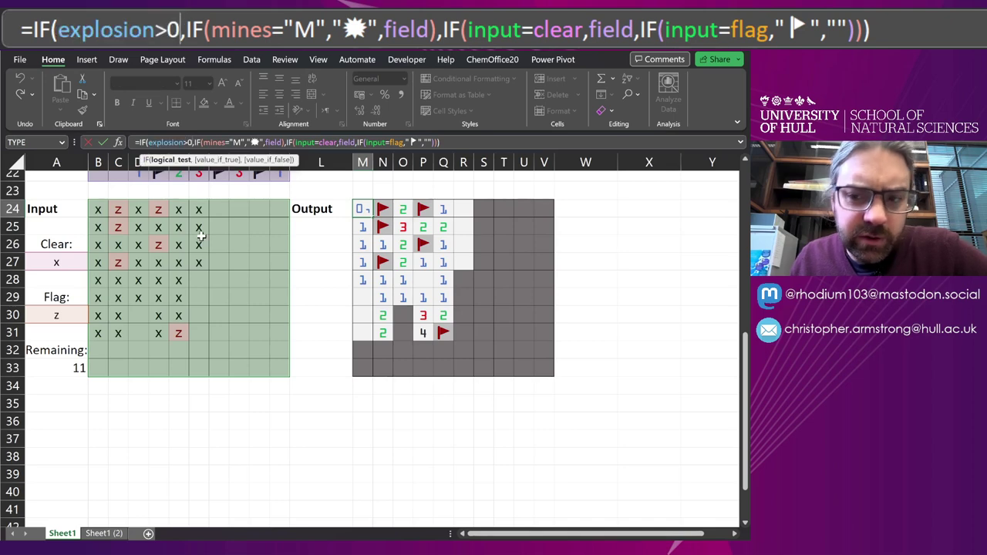
{"action": "key", "text": "ctrl+shift+Return"}
{"action": "scroll", "coordinate": [192, 239], "scroll_direction": "up", "scroll_amount": 7}
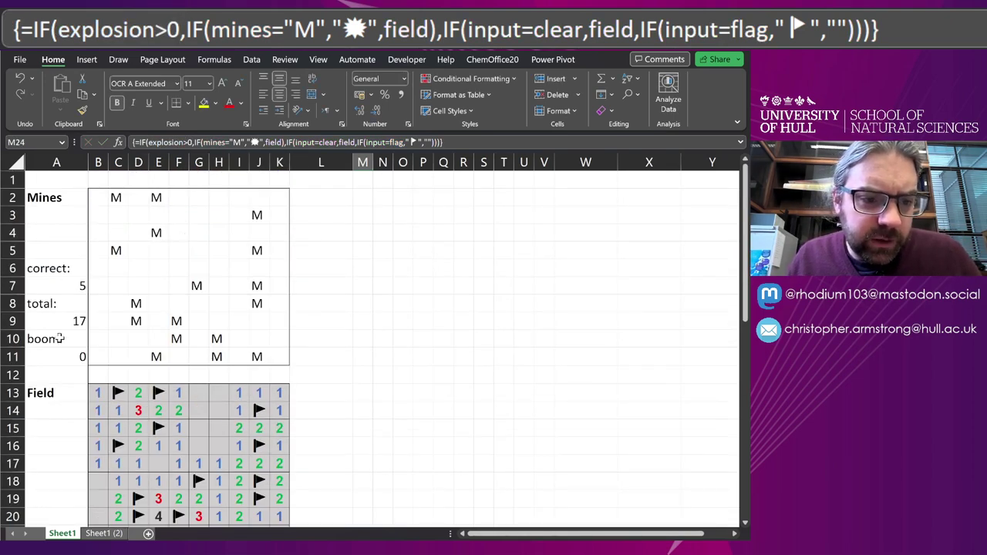
Step through A11's =SUMPRODUCT(IF(mines="M",1,0),IF(input=clear,1,0)) boom-count formula argument by argument
{"action": "left_click", "coordinate": [59, 355]}
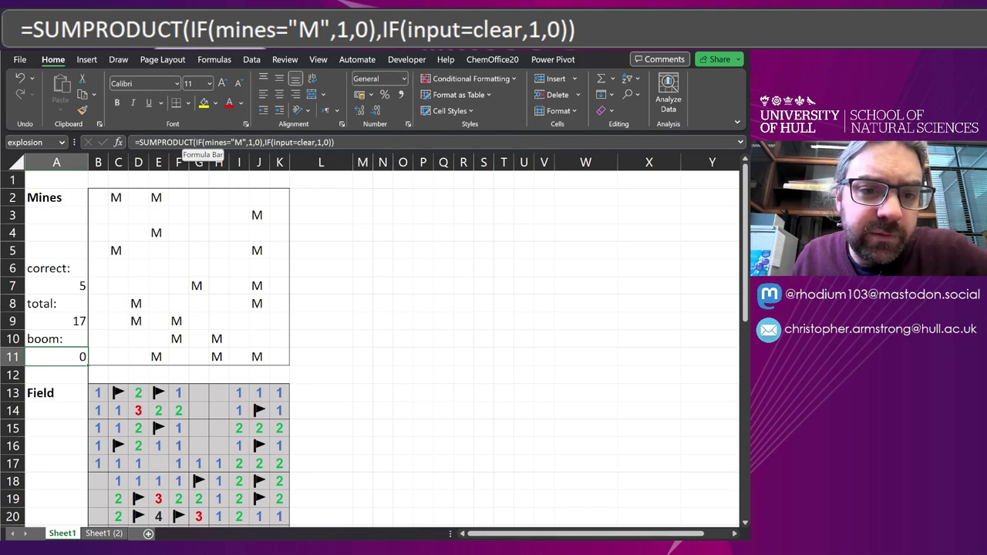
{"action": "left_click", "coordinate": [249, 143]}
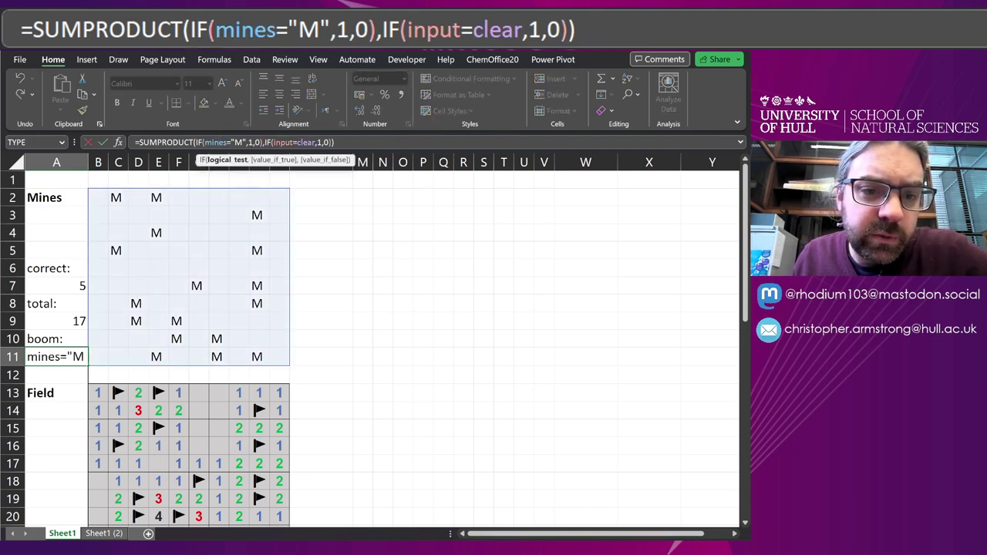
{"action": "left_click", "coordinate": [243, 142]}
{"action": "left_click", "coordinate": [259, 142]}
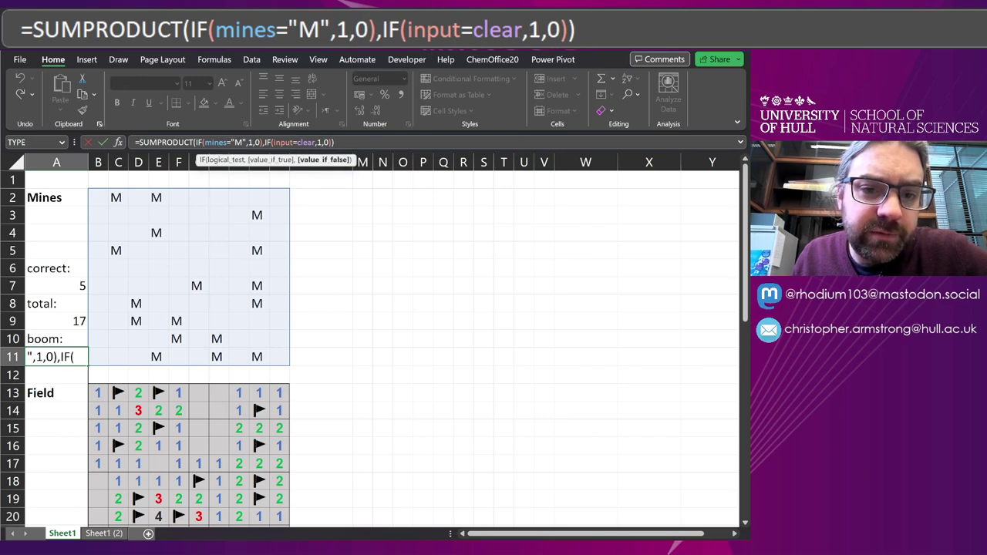
{"action": "left_click", "coordinate": [305, 142]}
{"action": "scroll", "coordinate": [315, 227], "scroll_direction": "down", "scroll_amount": 4}
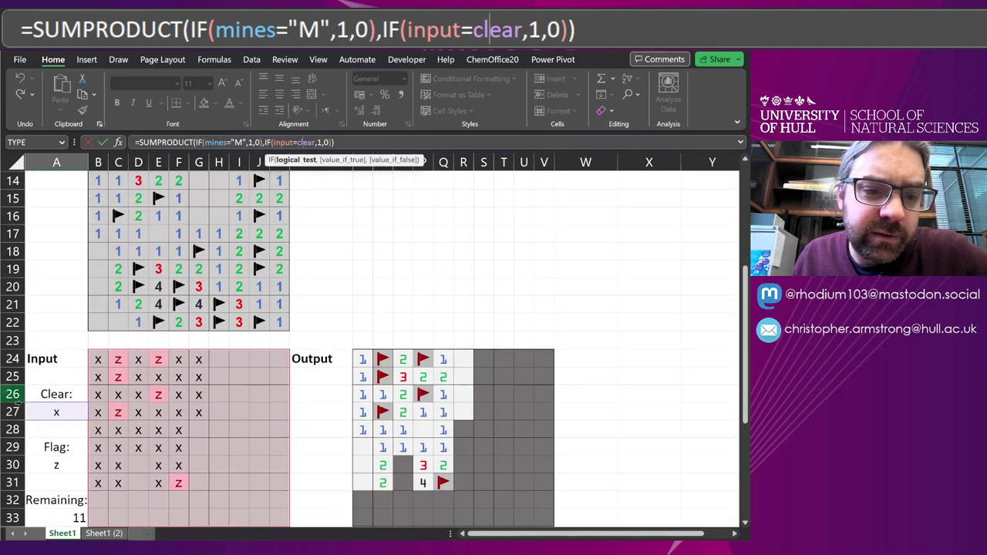
{"action": "scroll", "coordinate": [276, 255], "scroll_direction": "up", "scroll_amount": 4}
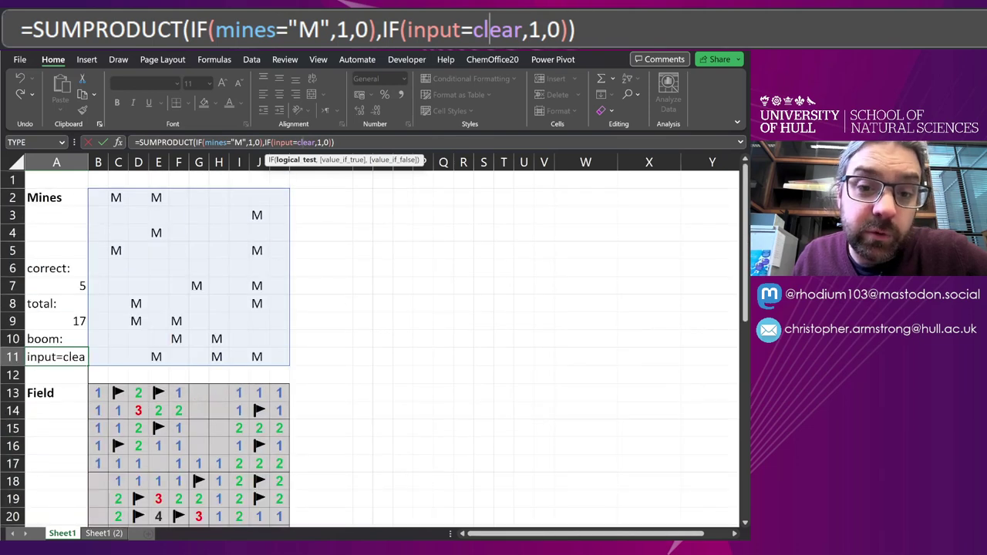
{"action": "left_click", "coordinate": [326, 141]}
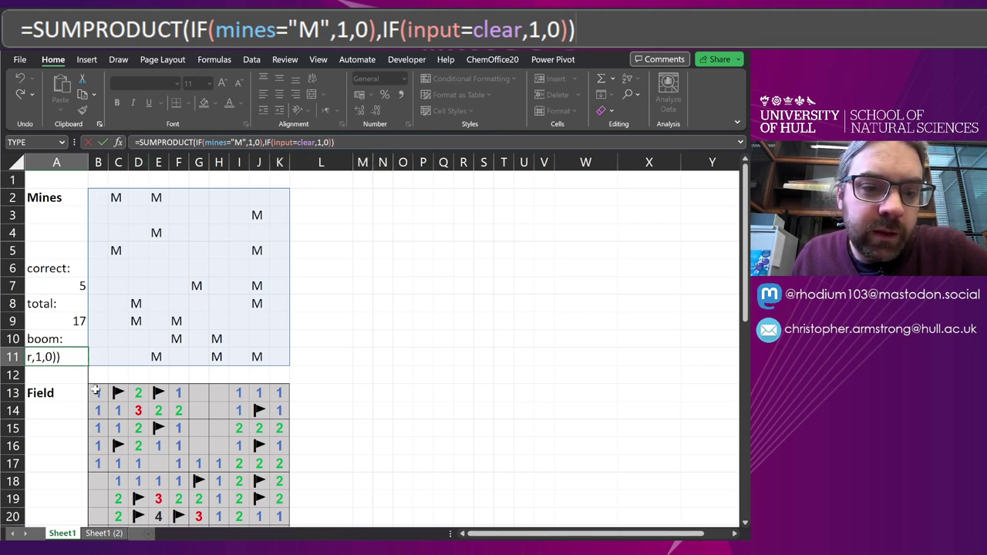
{"action": "scroll", "coordinate": [110, 409], "scroll_direction": "down", "scroll_amount": 5}
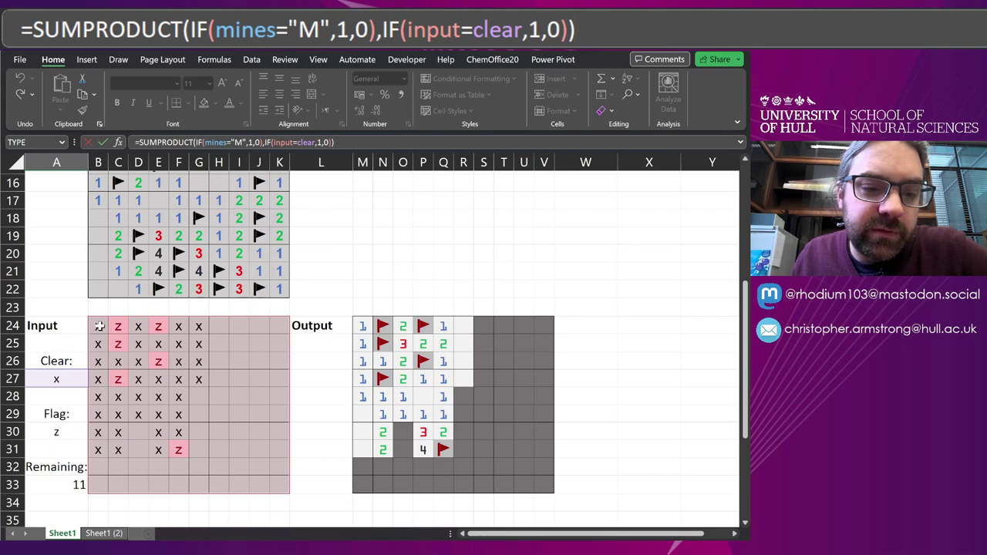
{"action": "scroll", "coordinate": [97, 328], "scroll_direction": "up", "scroll_amount": 5}
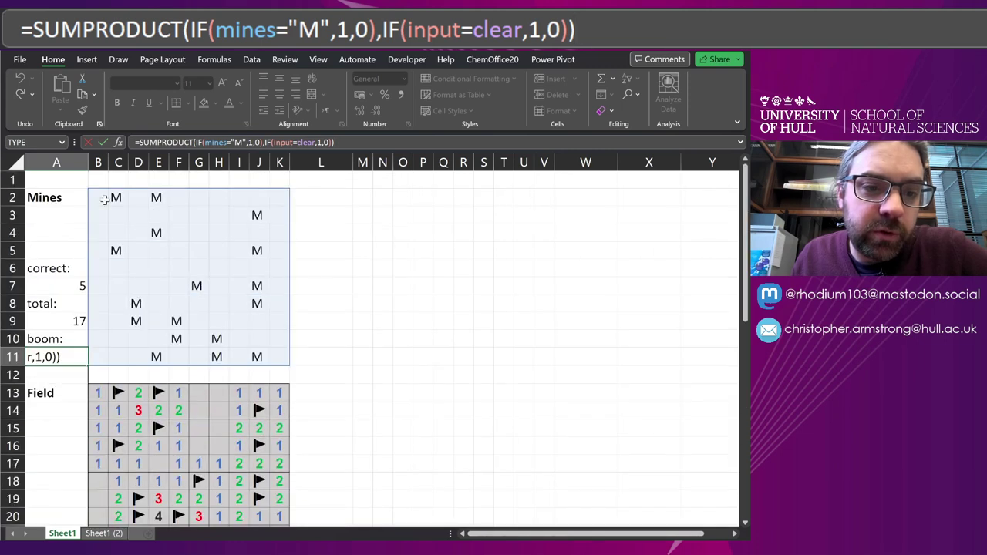
{"action": "scroll", "coordinate": [106, 205], "scroll_direction": "down", "scroll_amount": 4}
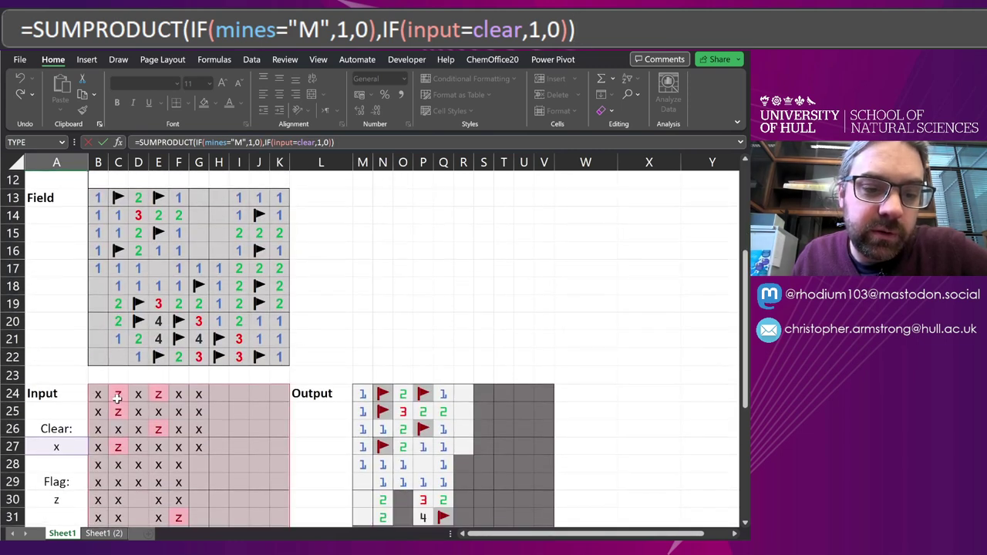
{"action": "scroll", "coordinate": [96, 197], "scroll_direction": "up", "scroll_amount": 4}
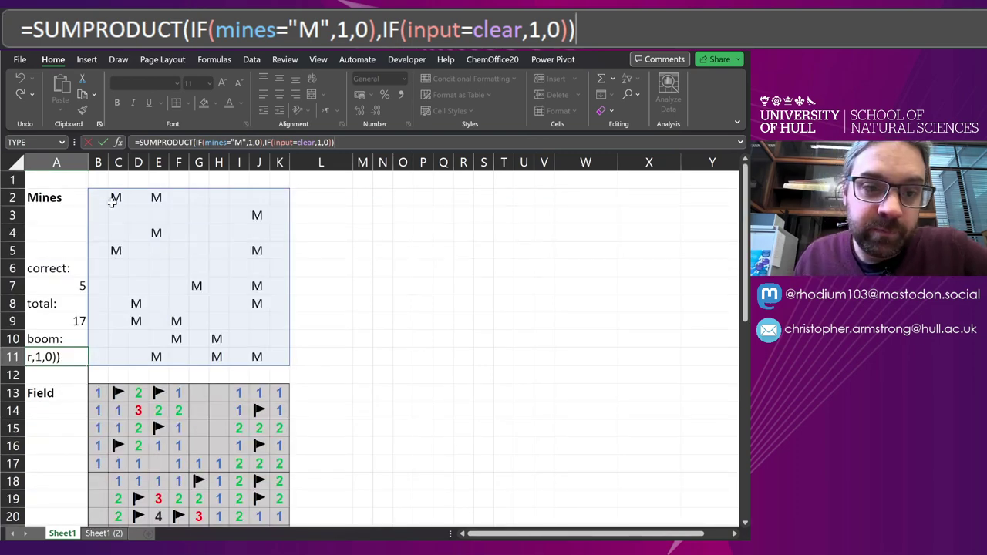
{"action": "key", "text": "Return"}
{"action": "left_click", "coordinate": [98, 198]}
{"action": "type", "text": "M"}
{"action": "key", "text": "Return"}
{"action": "scroll", "coordinate": [74, 341], "scroll_direction": "down", "scroll_amount": 4}
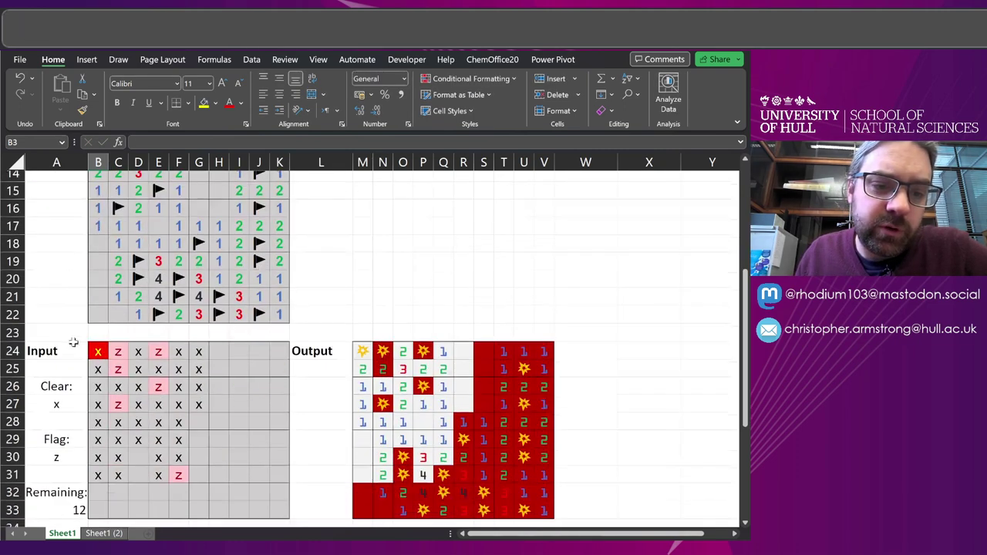
{"action": "scroll", "coordinate": [99, 348], "scroll_direction": "up", "scroll_amount": 4}
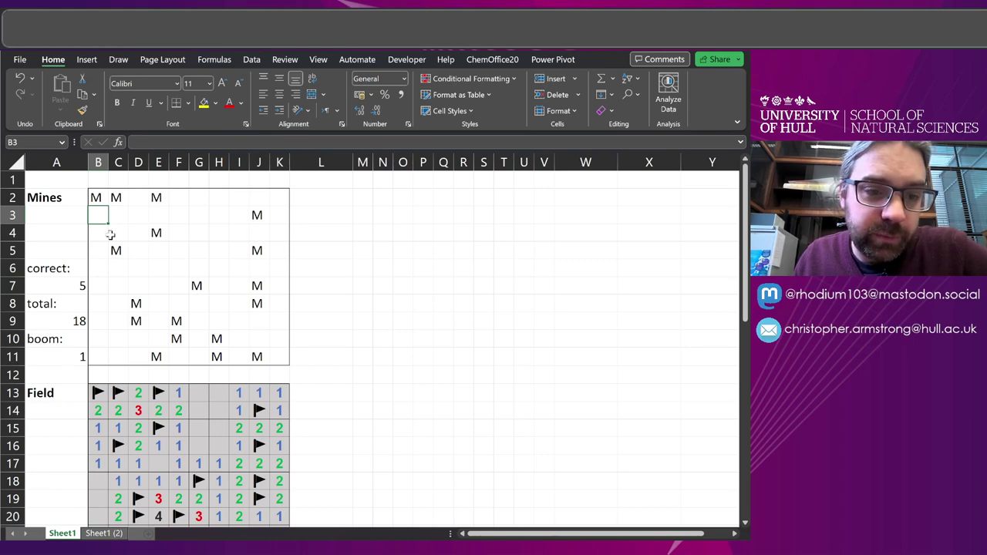
{"action": "scroll", "coordinate": [127, 230], "scroll_direction": "down", "scroll_amount": 1}
{"action": "scroll", "coordinate": [127, 229], "scroll_direction": "up", "scroll_amount": 1}
{"action": "type", "text": "M"}
{"action": "key", "text": "Return"}
{"action": "type", "text": "M"}
{"action": "key", "text": "Return"}
{"action": "scroll", "coordinate": [127, 231], "scroll_direction": "down", "scroll_amount": 5}
{"action": "scroll", "coordinate": [97, 338], "scroll_direction": "up", "scroll_amount": 5}
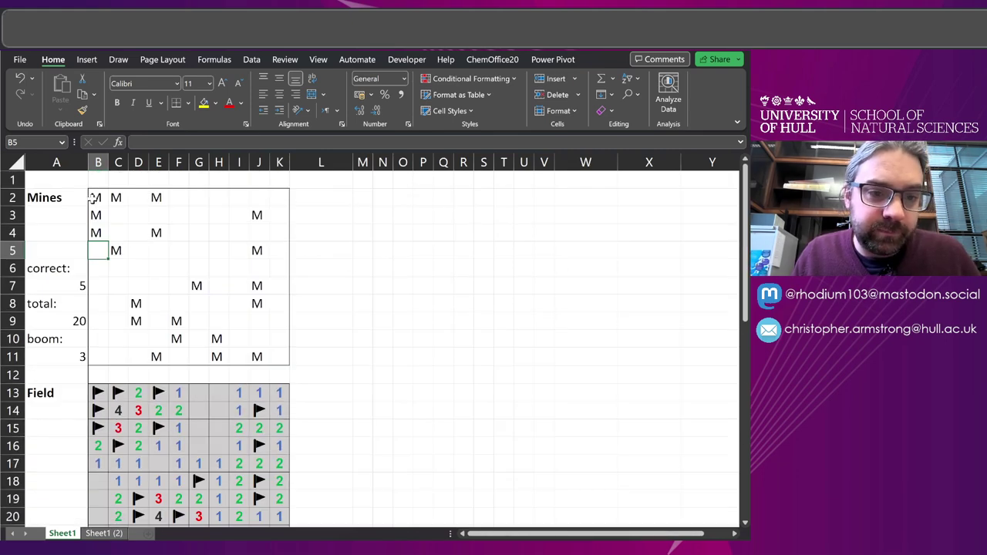
{"action": "left_click_drag", "start_coordinate": [96, 198], "coordinate": [92, 230]}
{"action": "key", "text": "Delete"}
{"action": "left_click", "coordinate": [137, 230]}
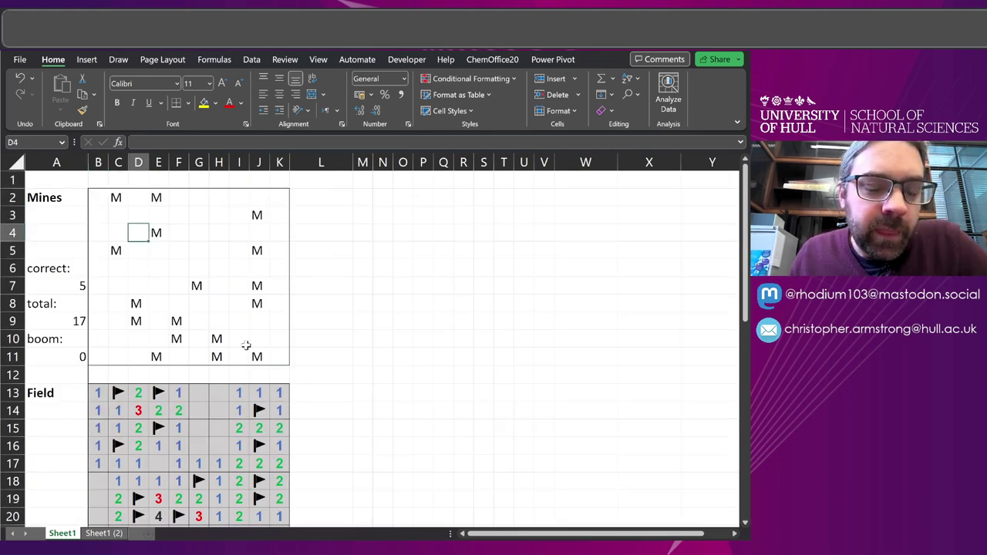
{"action": "scroll", "coordinate": [238, 351], "scroll_direction": "down", "scroll_amount": 3}
{"action": "scroll", "coordinate": [62, 281], "scroll_direction": "up", "scroll_amount": 2}
{"action": "left_click", "coordinate": [57, 238]}
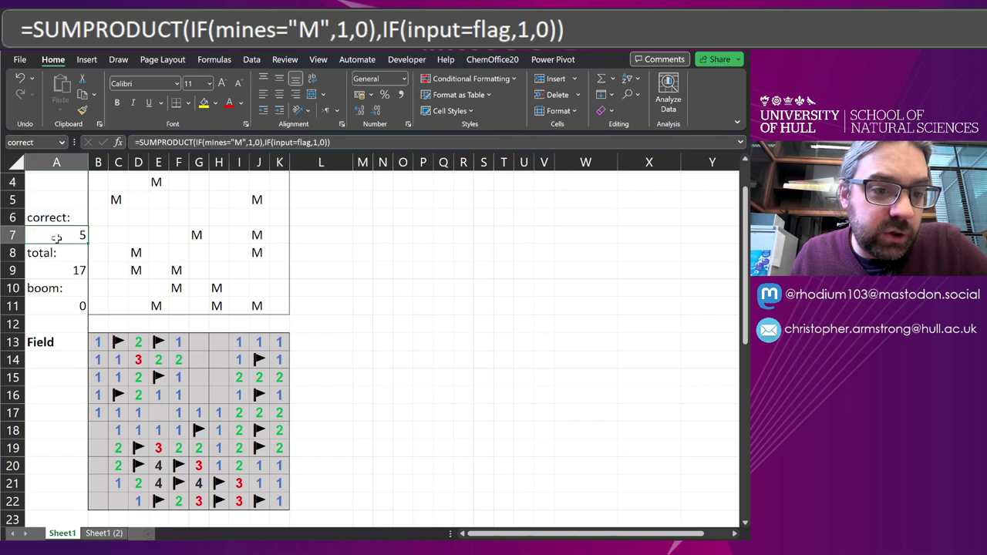
{"action": "double_click", "coordinate": [57, 238]}
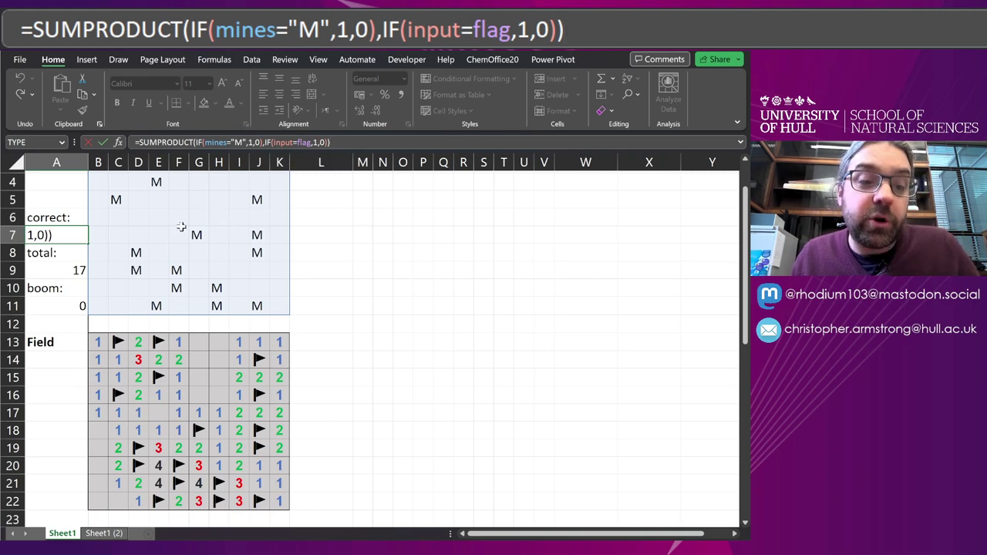
{"action": "key", "text": "ctrl+Return"}
{"action": "left_click", "coordinate": [73, 309]}
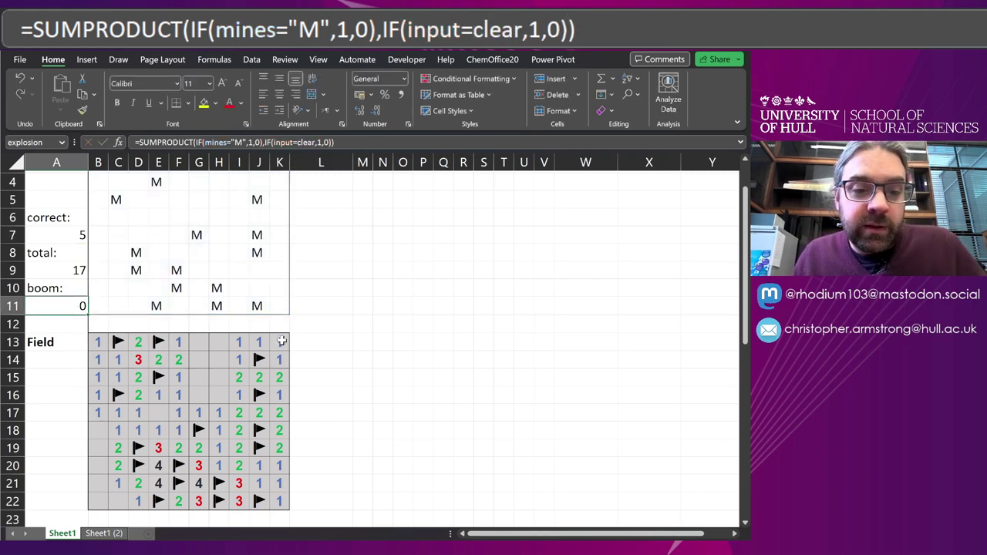
{"action": "scroll", "coordinate": [282, 336], "scroll_direction": "down", "scroll_amount": 3}
{"action": "scroll", "coordinate": [267, 422], "scroll_direction": "down", "scroll_amount": 1}
{"action": "scroll", "coordinate": [267, 423], "scroll_direction": "down", "scroll_amount": 1}
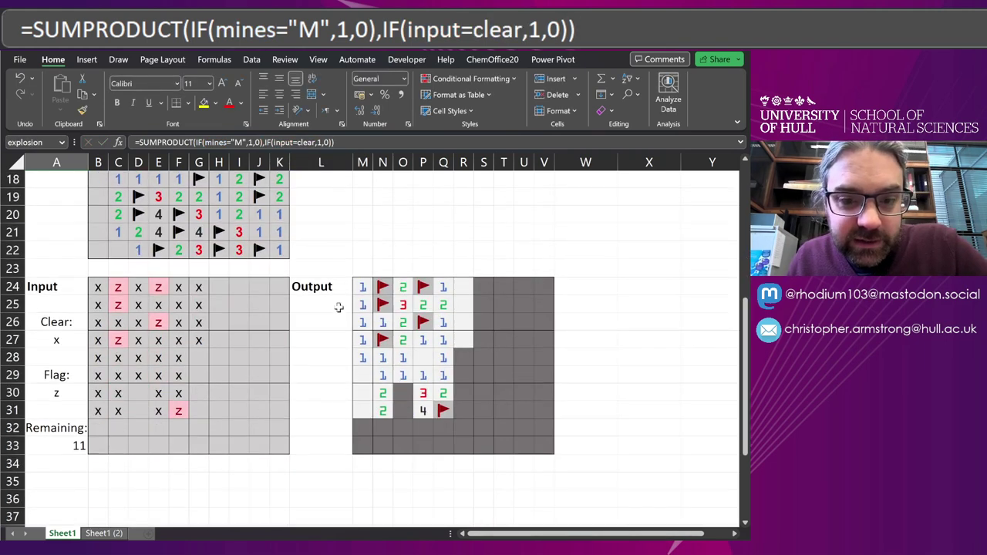
{"action": "left_click", "coordinate": [363, 286]}
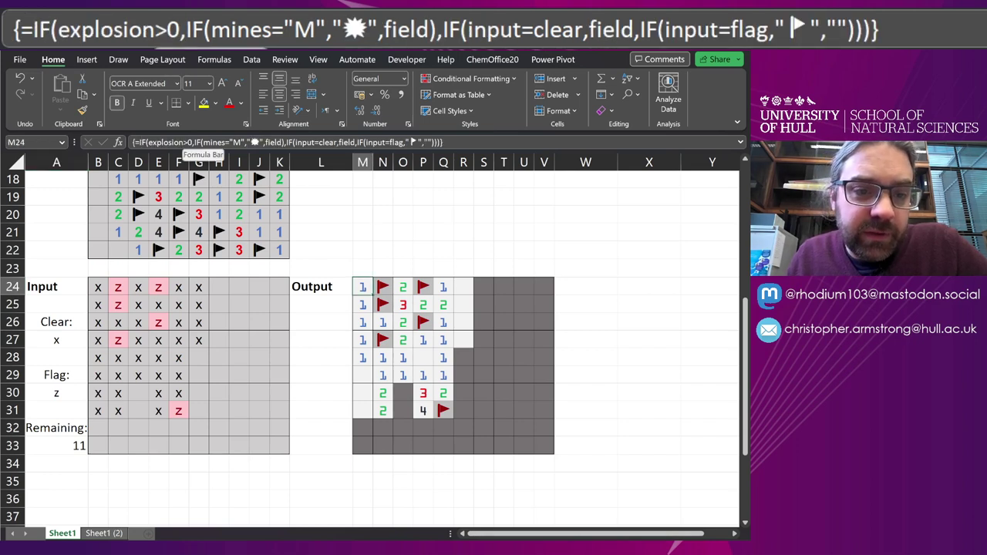
{"action": "left_click", "coordinate": [202, 141]}
{"action": "left_click_drag", "start_coordinate": [196, 142], "coordinate": [247, 142]}
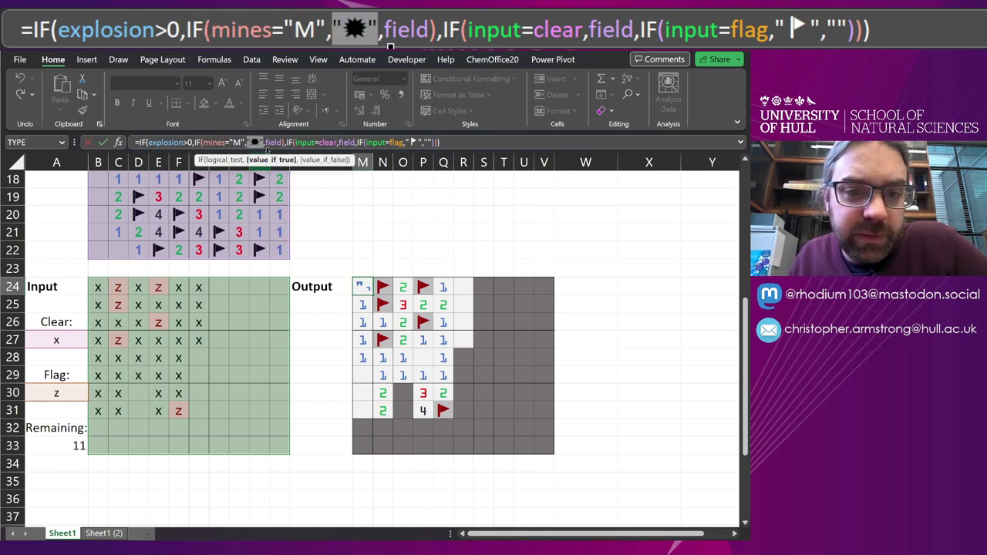
{"action": "key", "text": "ctrl+shift+Return"}
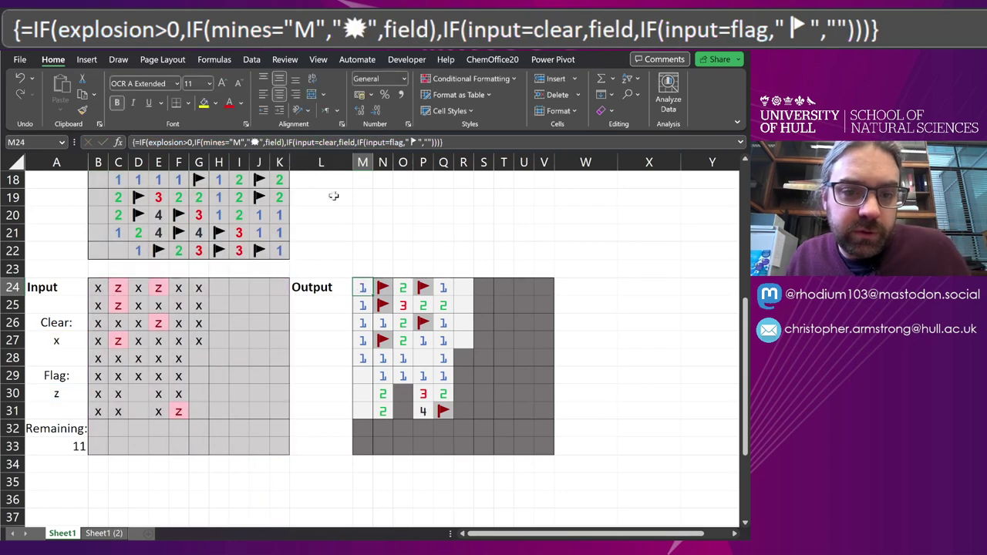
{"action": "key", "text": "F2"}
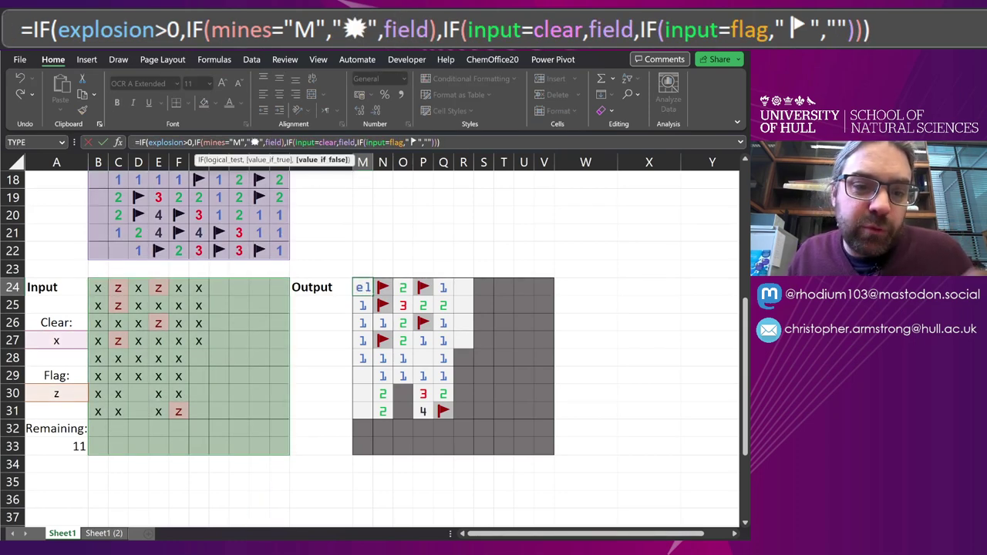
{"action": "scroll", "coordinate": [431, 449], "scroll_direction": "up", "scroll_amount": 2}
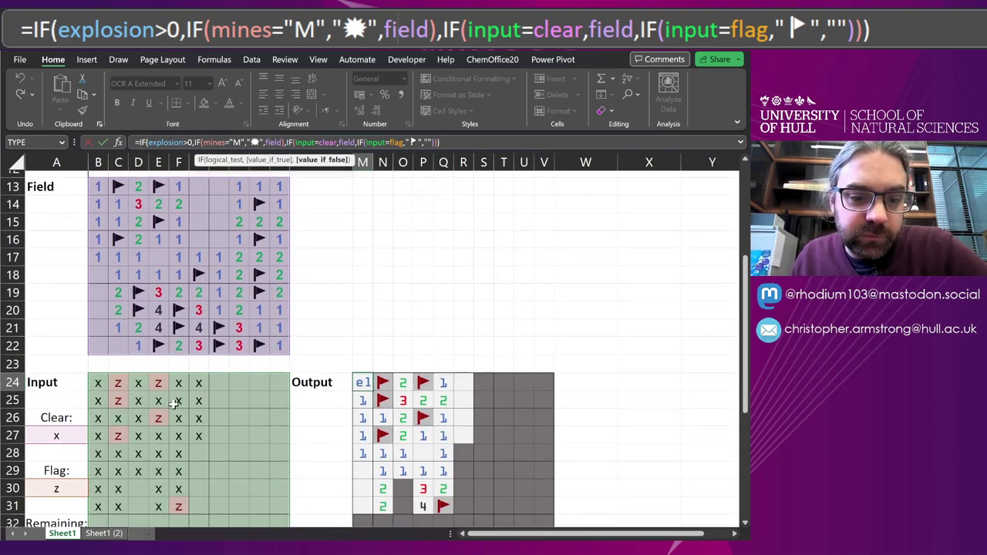
{"action": "key", "text": "ctrl+shift+Return"}
{"action": "left_click", "coordinate": [117, 386]}
{"action": "type", "text": "x"}
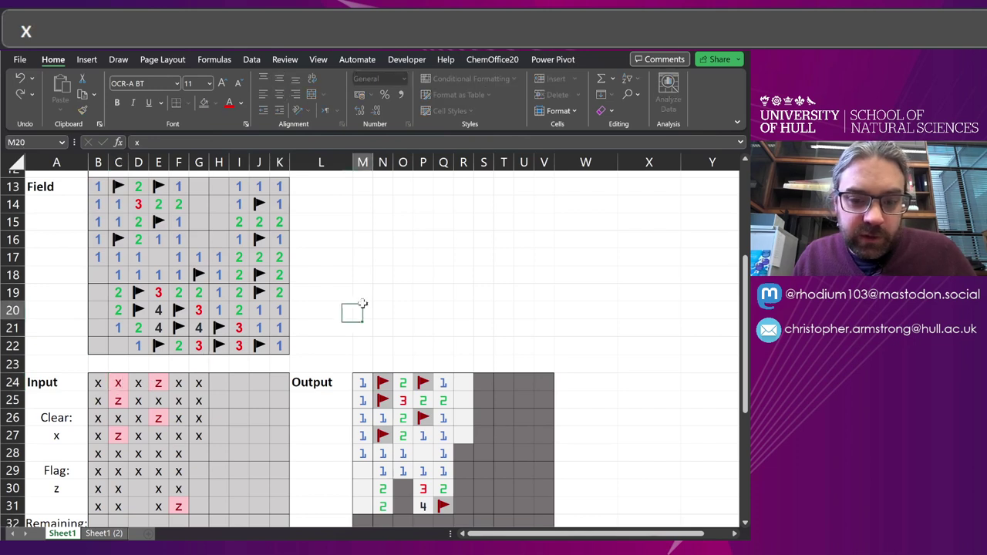
{"action": "left_click", "coordinate": [359, 312]}
{"action": "left_click", "coordinate": [116, 384]}
{"action": "type", "text": "z"}
{"action": "key", "text": "ctrl+Return"}
{"action": "left_click", "coordinate": [381, 383]}
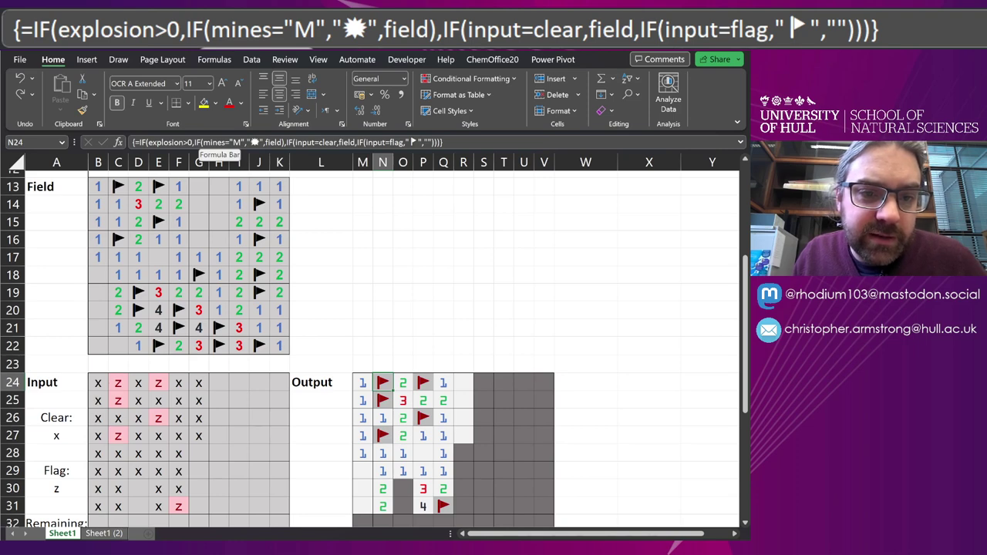
{"action": "left_click", "coordinate": [278, 141]}
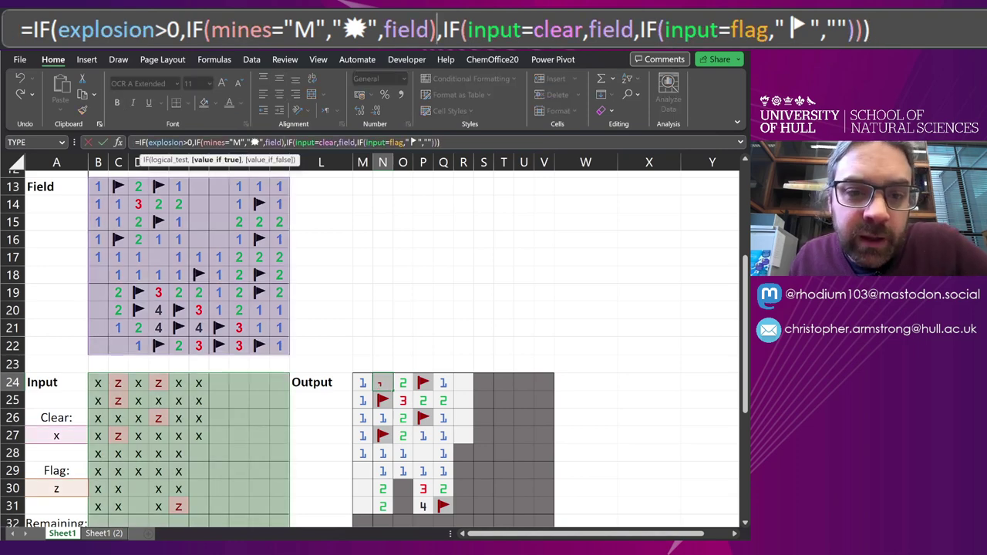
{"action": "key", "text": "Right"}
{"action": "key", "text": "Right"}
{"action": "key", "text": "Right"}
{"action": "key", "text": "Right"}
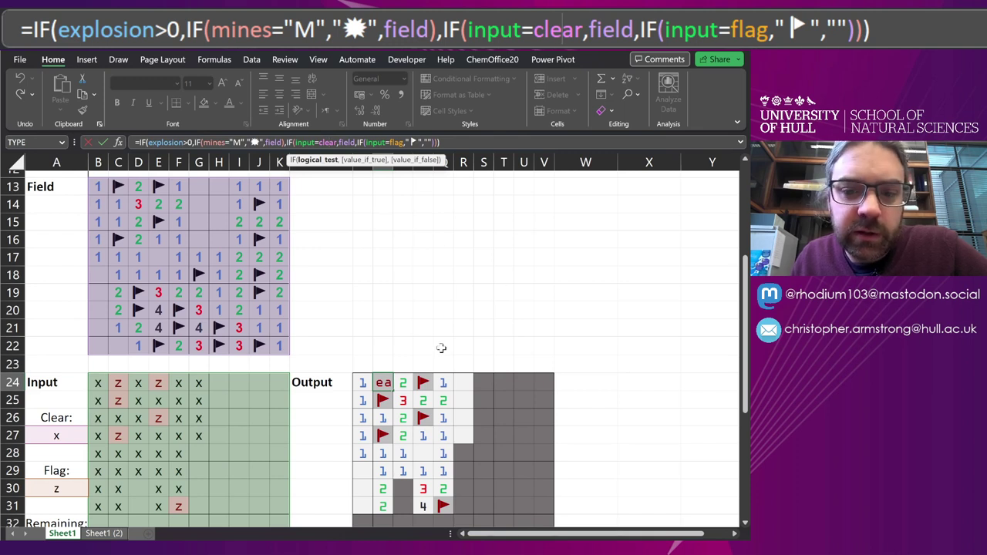
{"action": "key", "text": "Right"}
{"action": "key", "text": "Right"}
{"action": "key", "text": "Right"}
{"action": "key", "text": "Right"}
{"action": "key", "text": "Right"}
{"action": "key", "text": "Right"}
{"action": "key", "text": "Right"}
{"action": "key", "text": "Right"}
{"action": "key", "text": "Right"}
{"action": "key", "text": "Right"}
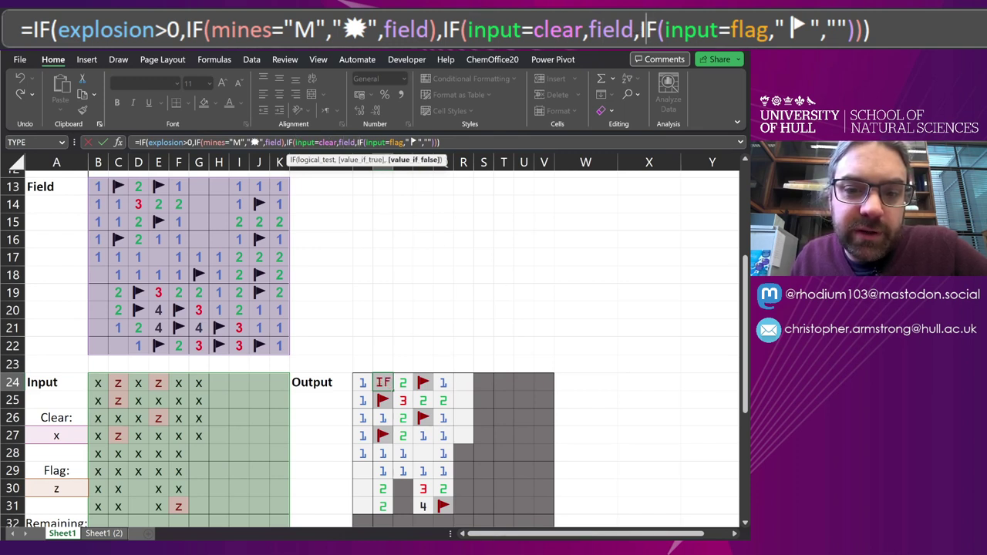
{"action": "key", "text": "Right"}
{"action": "key", "text": "Right"}
{"action": "key", "text": "Right"}
{"action": "key", "text": "Right"}
{"action": "key", "text": "Right"}
{"action": "key", "text": "Right"}
{"action": "key", "text": "Right"}
{"action": "key", "text": "Right"}
{"action": "key", "text": "Right"}
{"action": "key", "text": "Right"}
{"action": "key", "text": "Right"}
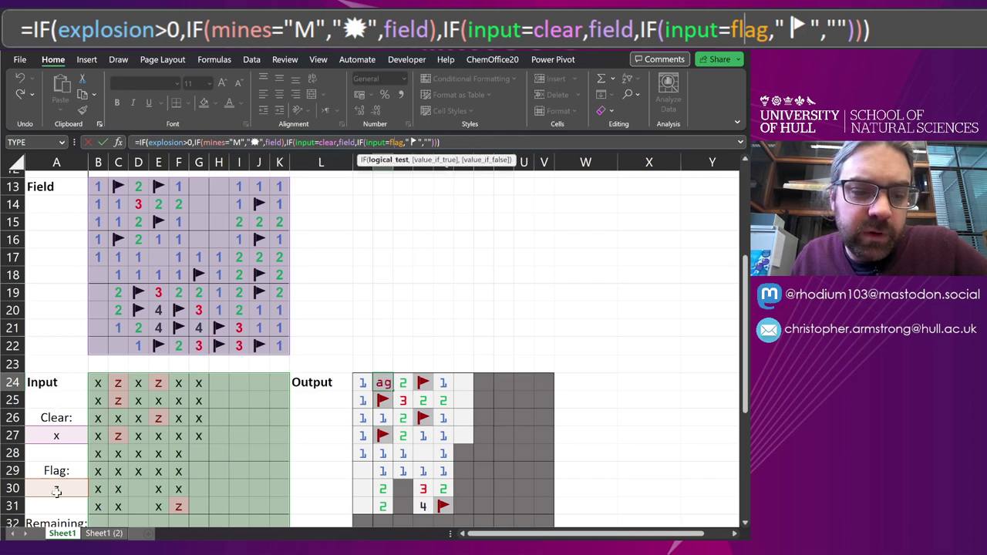
{"action": "left_click", "coordinate": [432, 160]}
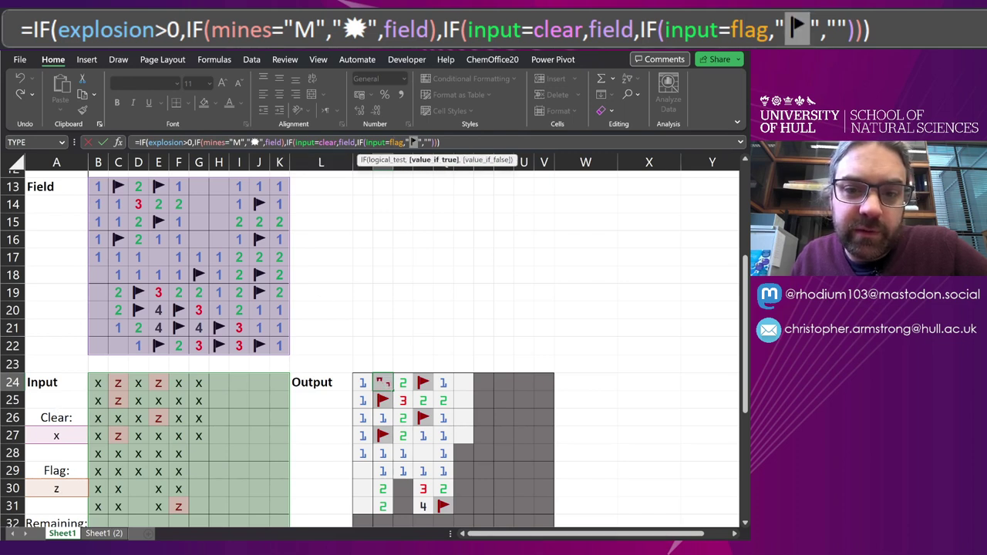
{"action": "left_click", "coordinate": [485, 160]}
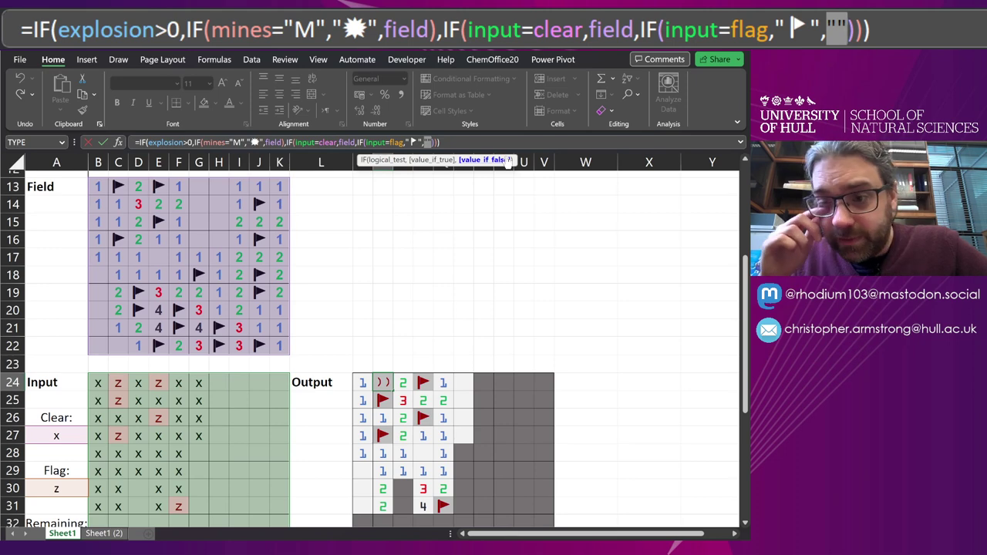
{"action": "key", "text": "Return"}
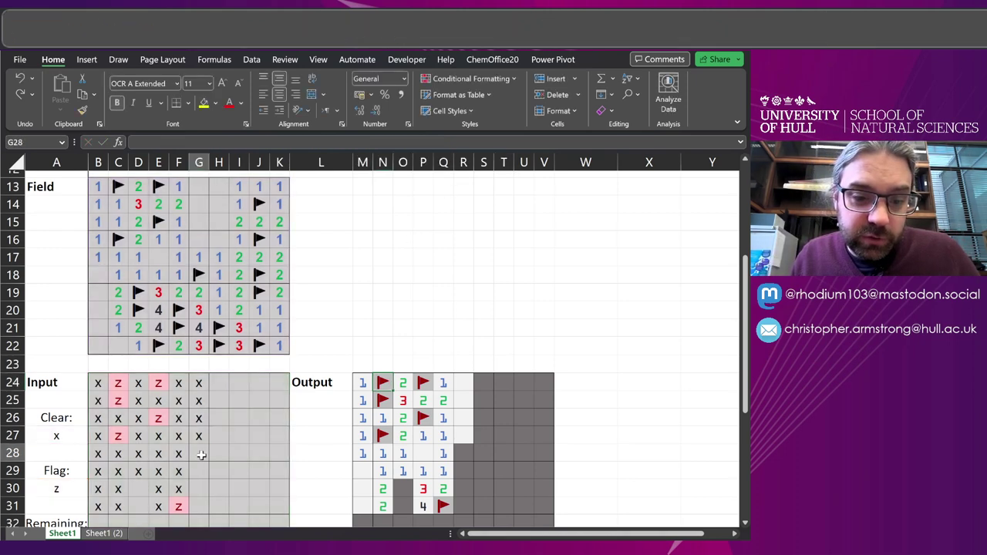
{"action": "type", "text": "?"}
{"action": "left_click", "coordinate": [349, 305]}
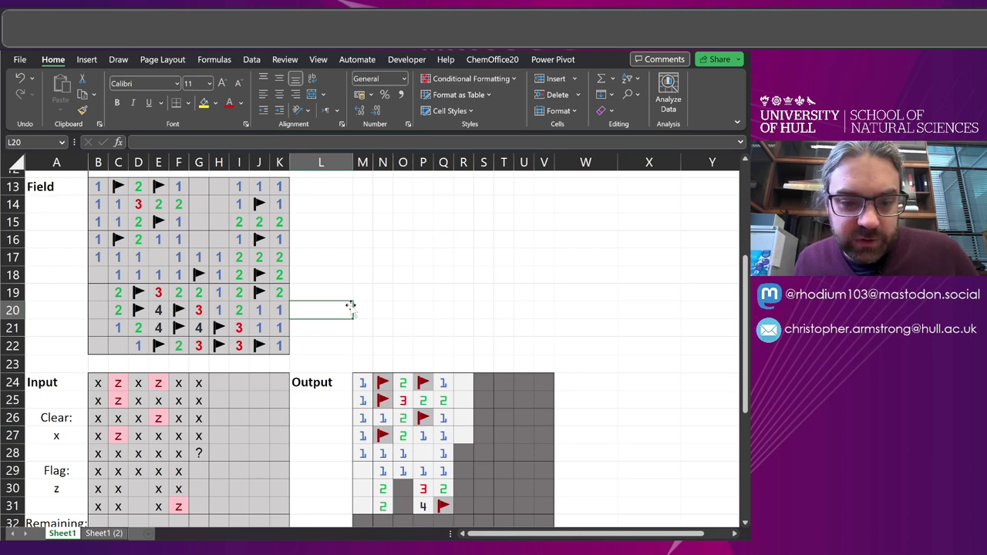
{"action": "left_click", "coordinate": [466, 383]}
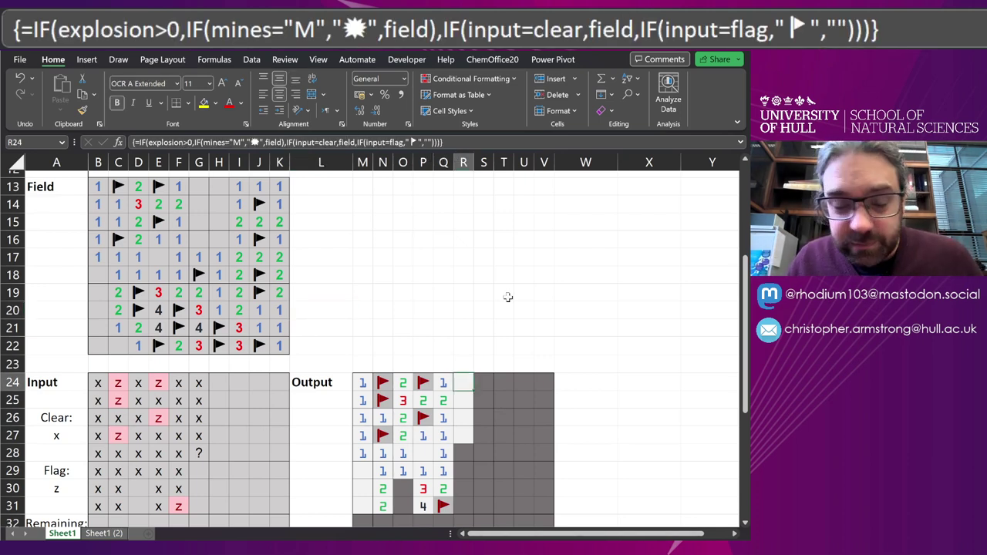
{"action": "left_click", "coordinate": [199, 453]}
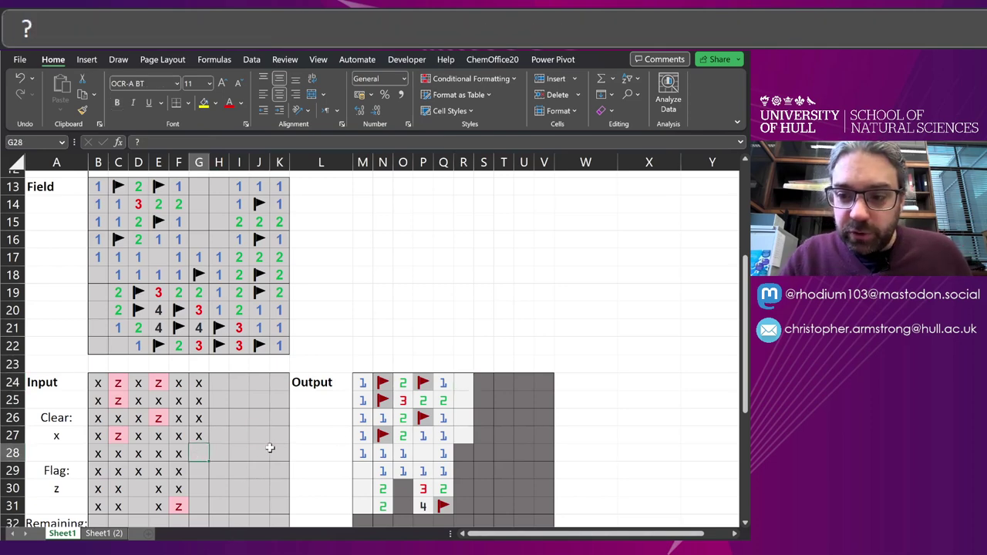
{"action": "key", "text": "Delete"}
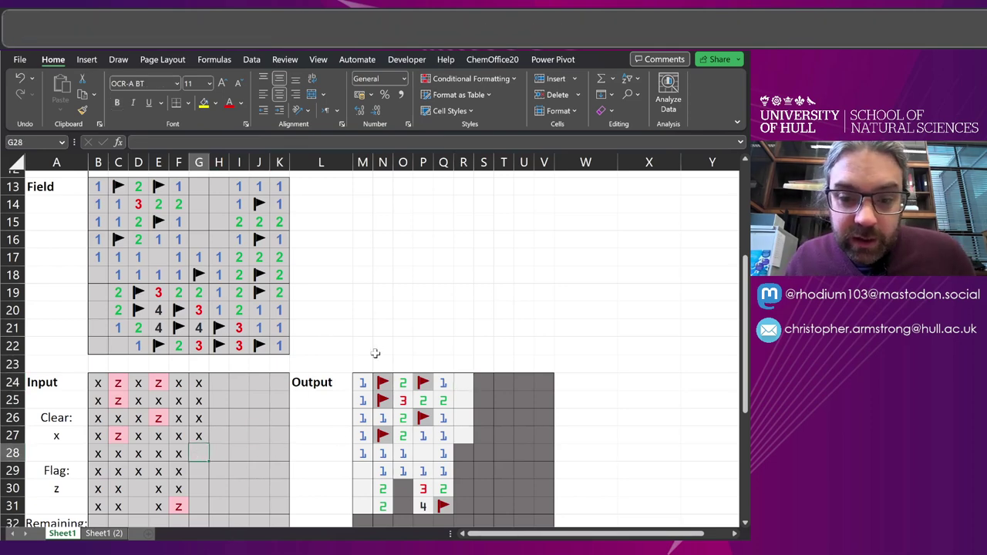
{"action": "scroll", "coordinate": [376, 353], "scroll_direction": "down", "scroll_amount": 2}
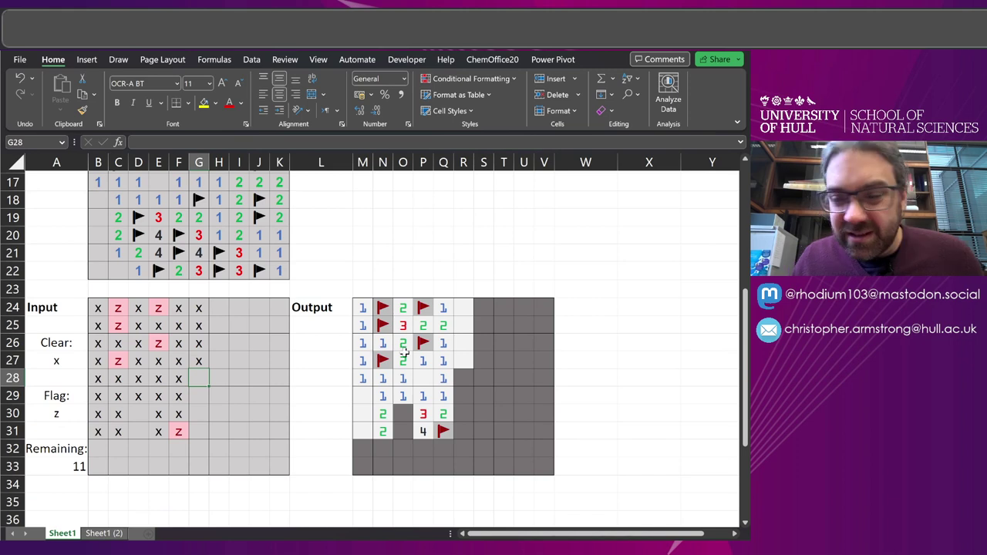
{"action": "left_click", "coordinate": [361, 307]}
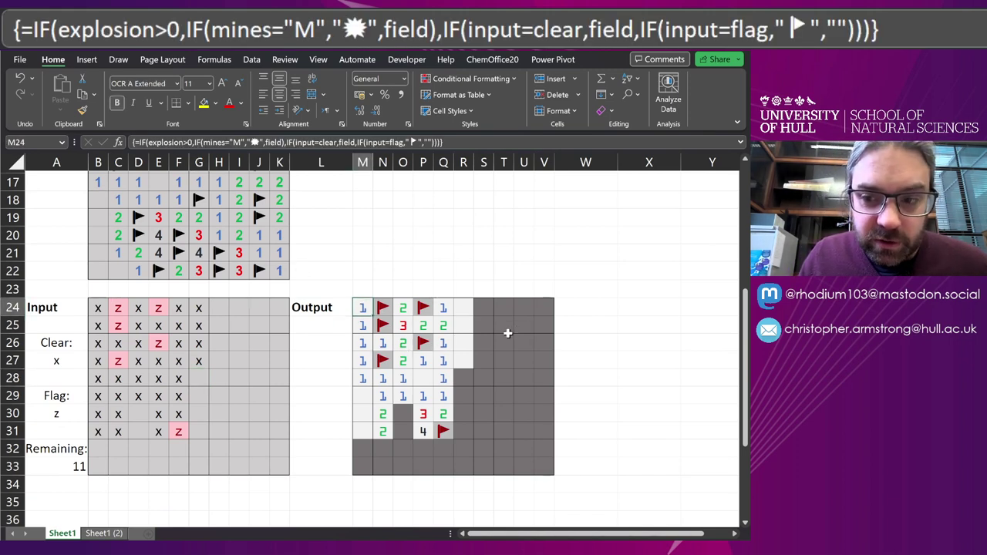
{"action": "left_click", "coordinate": [96, 306]}
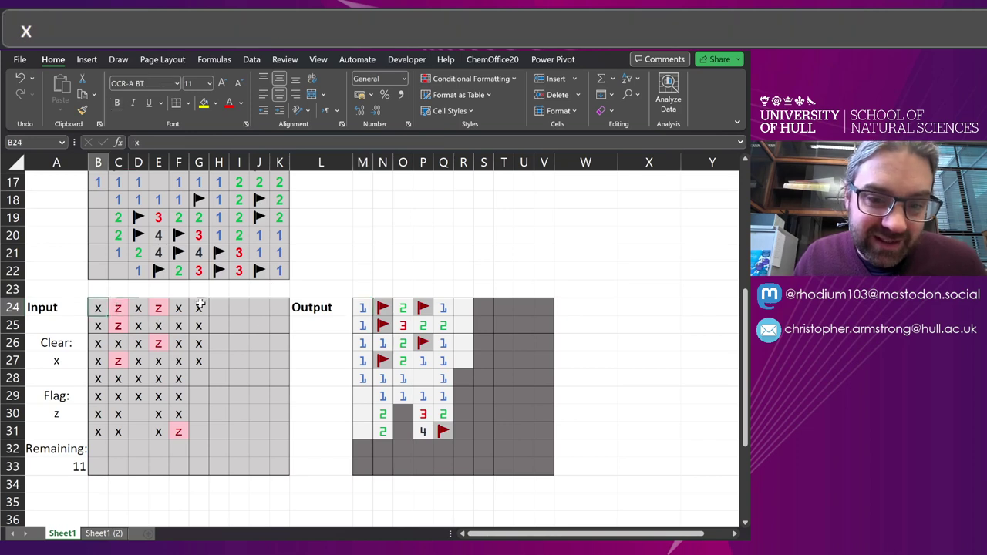
{"action": "double_click", "coordinate": [67, 488]}
{"action": "type", "text": "=IF(AND(A33=0,correct=total_mines),\"WIN!\",\"\")"}
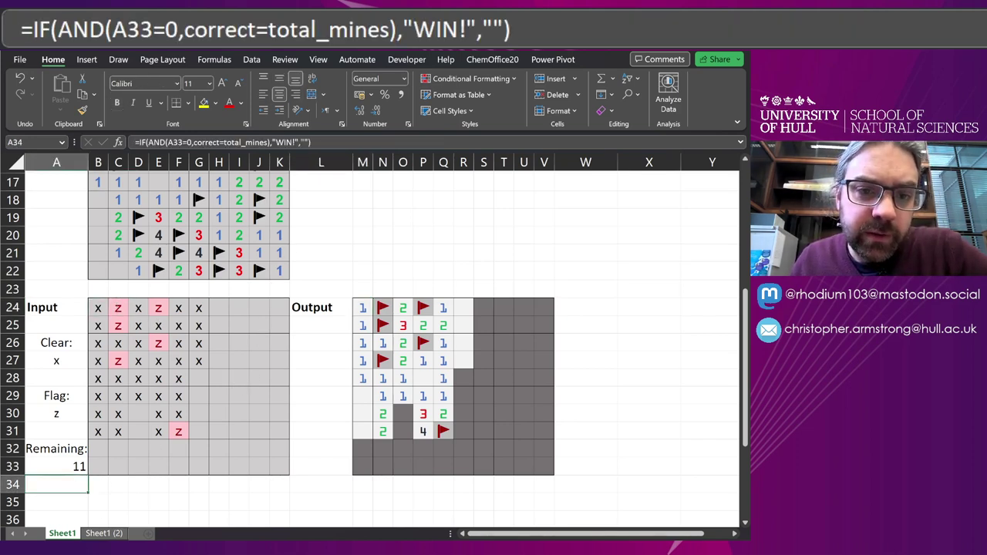
{"action": "left_click", "coordinate": [363, 142]}
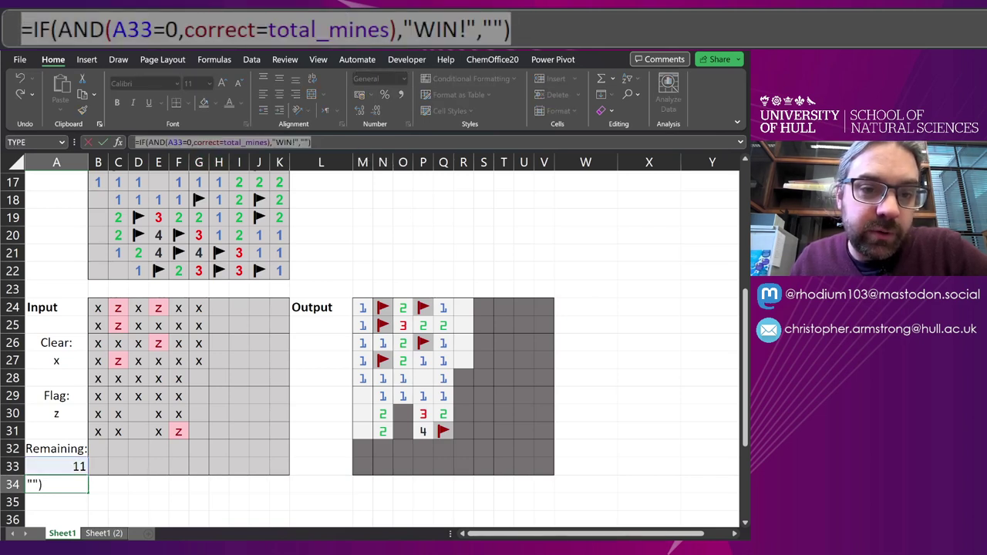
{"action": "double_click", "coordinate": [206, 142]}
{"action": "double_click", "coordinate": [245, 142]}
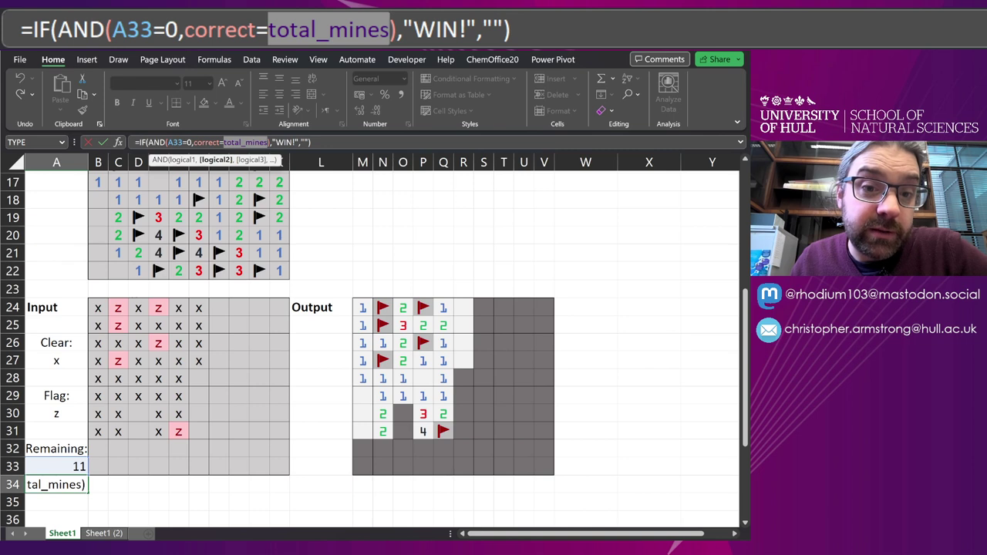
{"action": "left_click", "coordinate": [268, 142]}
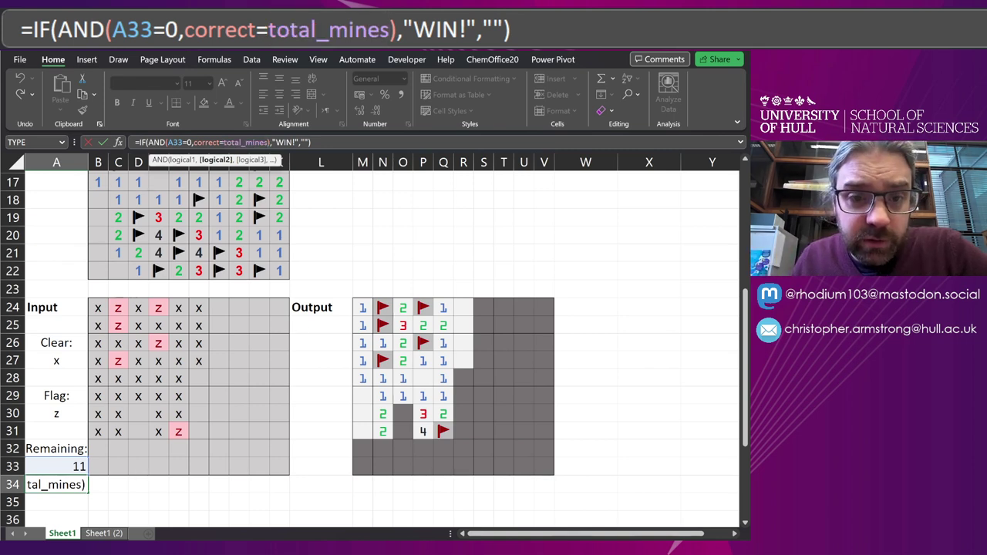
{"action": "left_click_drag", "start_coordinate": [91, 305], "coordinate": [275, 469]}
{"action": "left_click", "coordinate": [468, 78]}
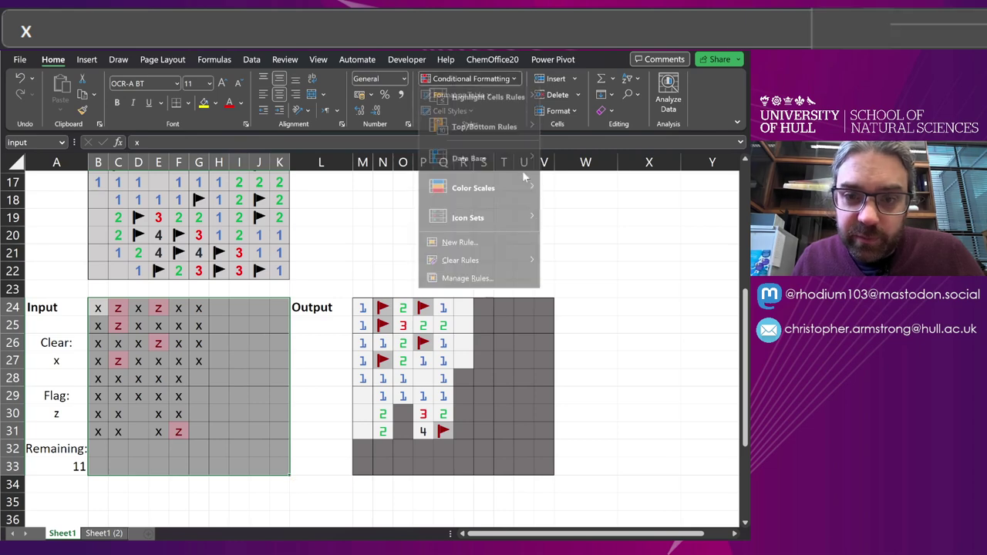
{"action": "left_click", "coordinate": [479, 285]}
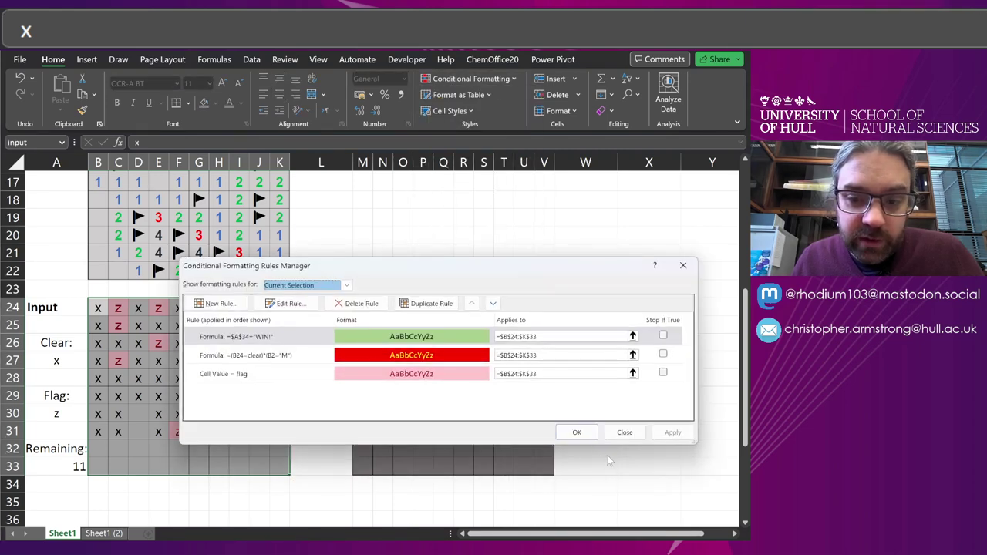
{"action": "left_click", "coordinate": [624, 432]}
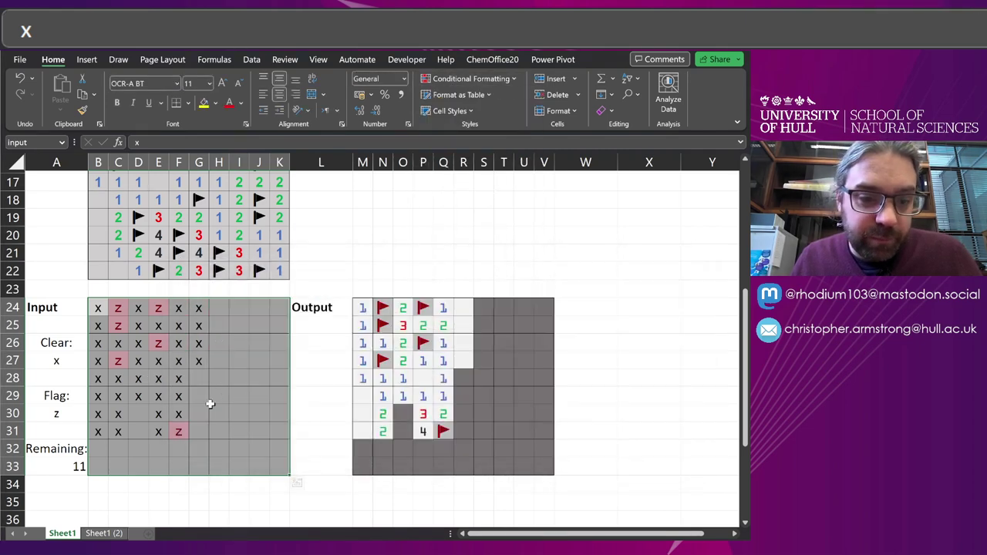
Flag the mine cells H32, J33 and J29 with z
{"action": "left_click", "coordinate": [220, 447]}
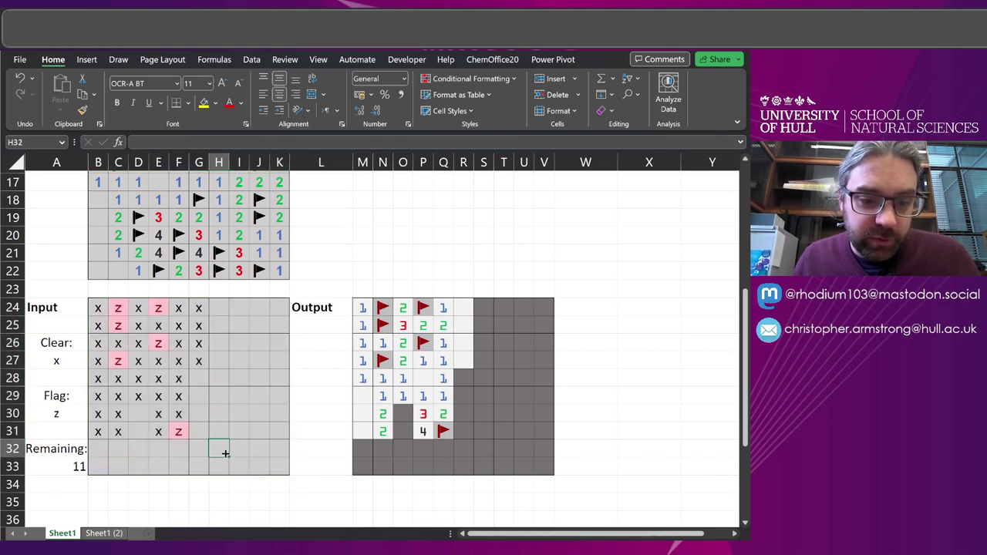
{"action": "type", "text": "z"}
{"action": "key", "text": "Return"}
{"action": "type", "text": "z"}
{"action": "left_click", "coordinate": [258, 464]}
{"action": "type", "text": "z"}
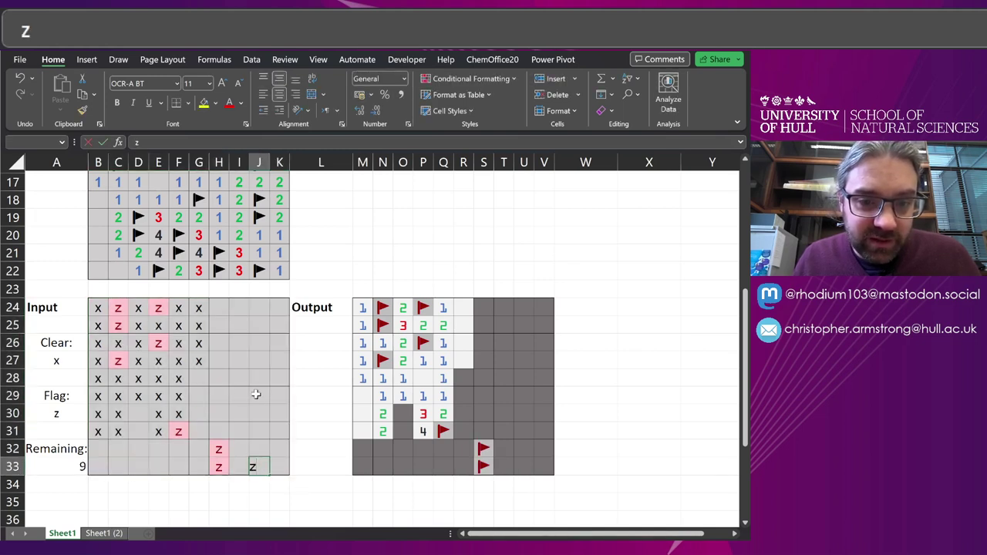
{"action": "left_click", "coordinate": [255, 394]}
{"action": "type", "text": "z"}
{"action": "key", "text": "Return"}
{"action": "type", "text": "z"}
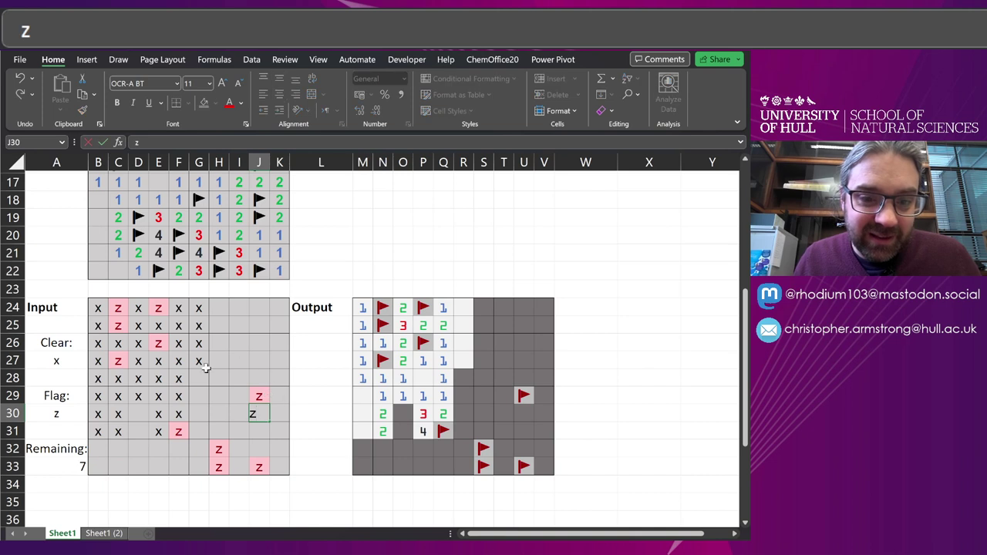
Flag D33, D31, D30 and G28 with z
{"action": "left_click", "coordinate": [150, 466]}
{"action": "type", "text": "z"}
{"action": "left_click", "coordinate": [139, 433]}
{"action": "type", "text": "z"}
{"action": "left_click", "coordinate": [138, 414]}
{"action": "type", "text": "z"}
{"action": "left_click", "coordinate": [198, 377]}
{"action": "type", "text": "z"}
Inspect the Field formula in cell H17
{"action": "scroll", "coordinate": [228, 375], "scroll_direction": "up", "scroll_amount": 4}
{"action": "double_click", "coordinate": [227, 376]}
{"action": "scroll", "coordinate": [334, 350], "scroll_direction": "down", "scroll_amount": 3}
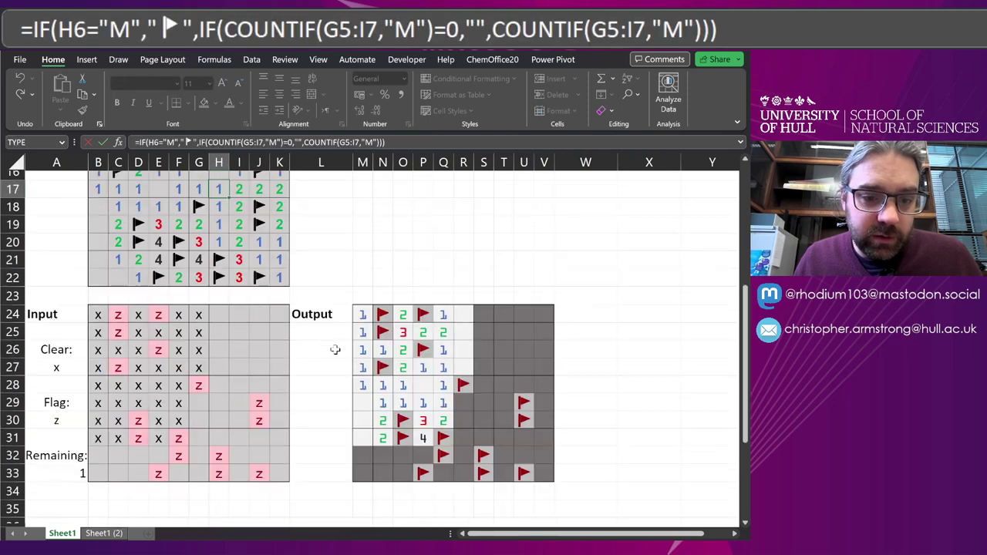
{"action": "scroll", "coordinate": [268, 332], "scroll_direction": "up", "scroll_amount": 2}
Flag the mine cells J25 and J27 with z
{"action": "left_click", "coordinate": [259, 414]}
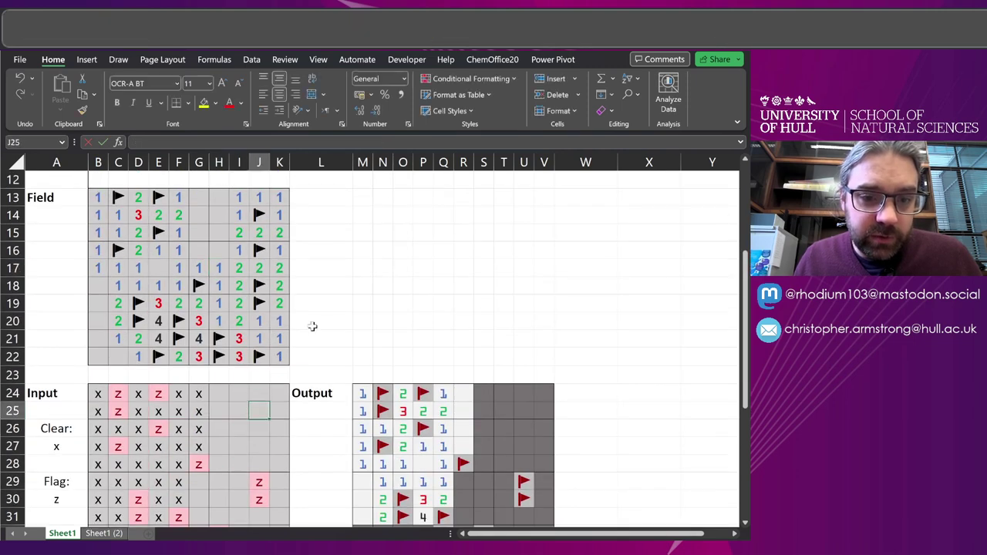
{"action": "type", "text": "z"}
{"action": "left_click", "coordinate": [323, 317]}
{"action": "scroll", "coordinate": [326, 316], "scroll_direction": "down", "scroll_amount": 1}
{"action": "scroll", "coordinate": [326, 315], "scroll_direction": "up", "scroll_amount": 1}
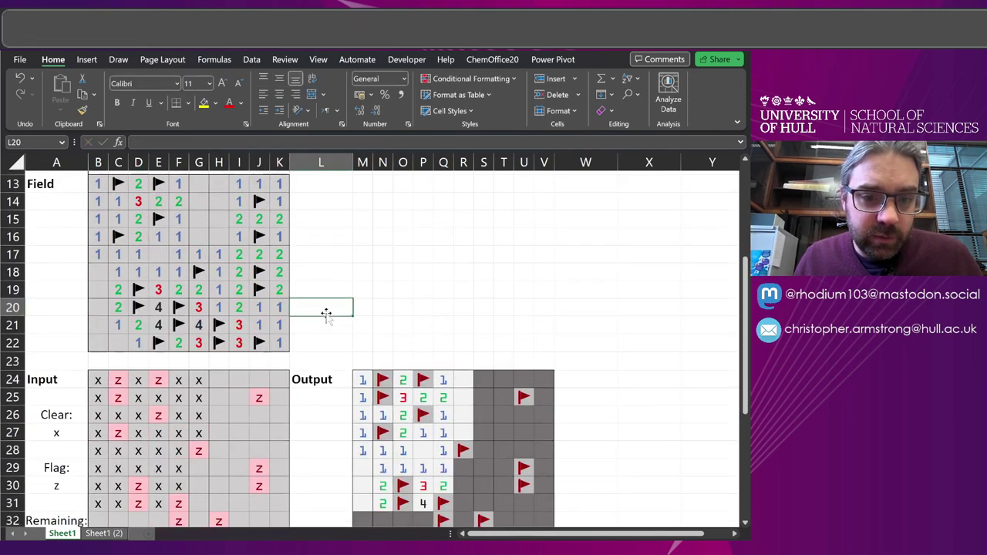
{"action": "left_click", "coordinate": [259, 432]}
{"action": "type", "text": "z"}
{"action": "left_click", "coordinate": [310, 365]}
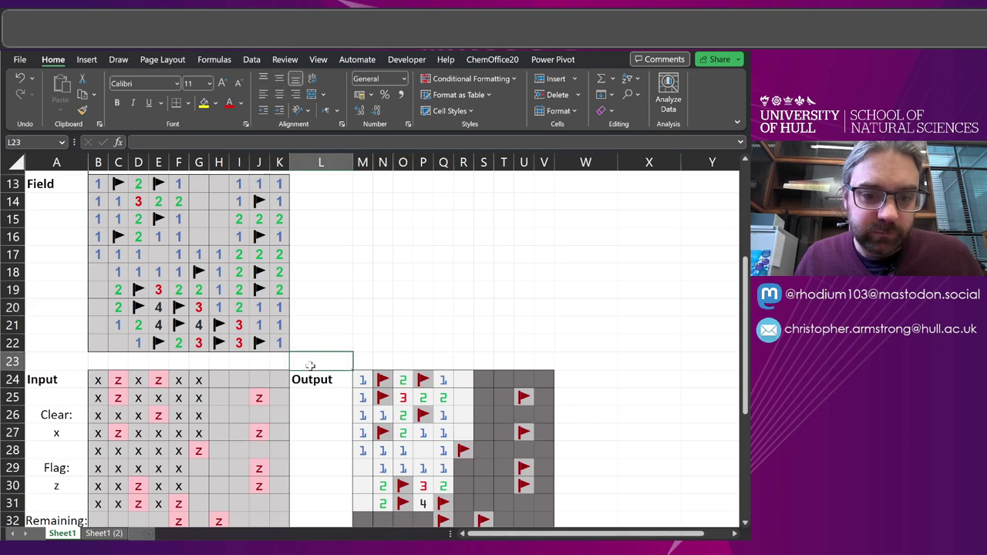
{"action": "scroll", "coordinate": [309, 365], "scroll_direction": "down", "scroll_amount": 2}
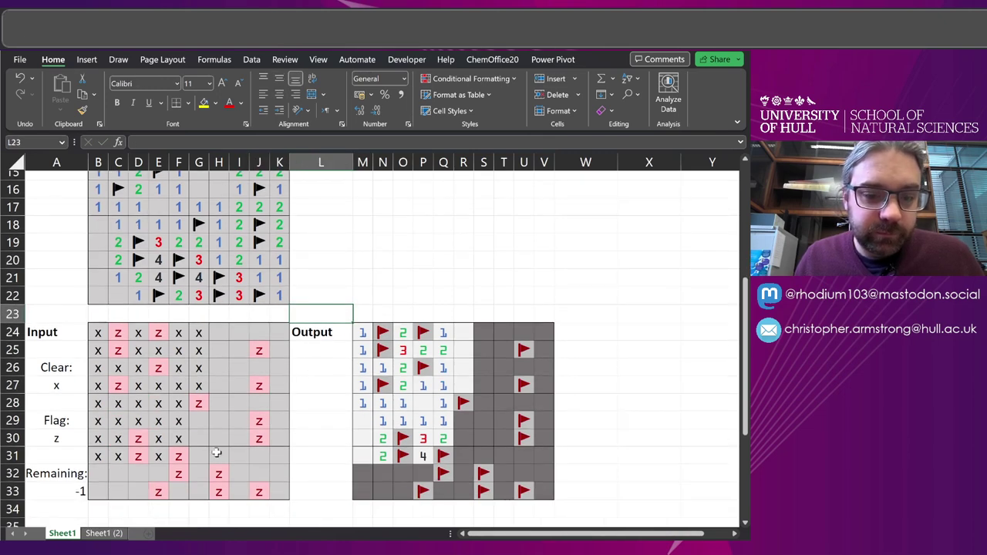
Flag G29 with z and delete the misplaced flag in G28
{"action": "left_click", "coordinate": [198, 404]}
{"action": "double_click", "coordinate": [205, 425]}
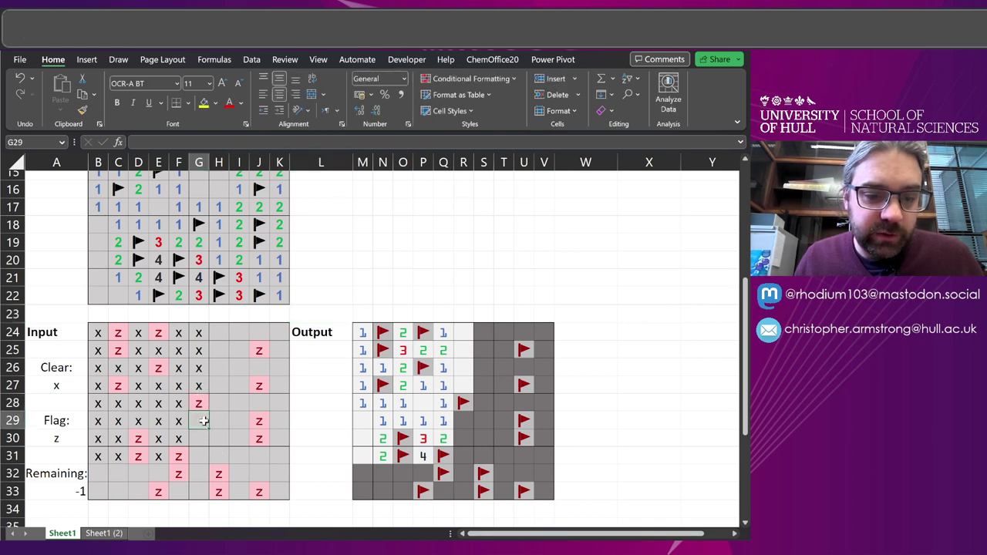
{"action": "type", "text": "z"}
{"action": "left_click", "coordinate": [199, 403]}
{"action": "key", "text": "Delete"}
{"action": "left_click", "coordinate": [253, 404]}
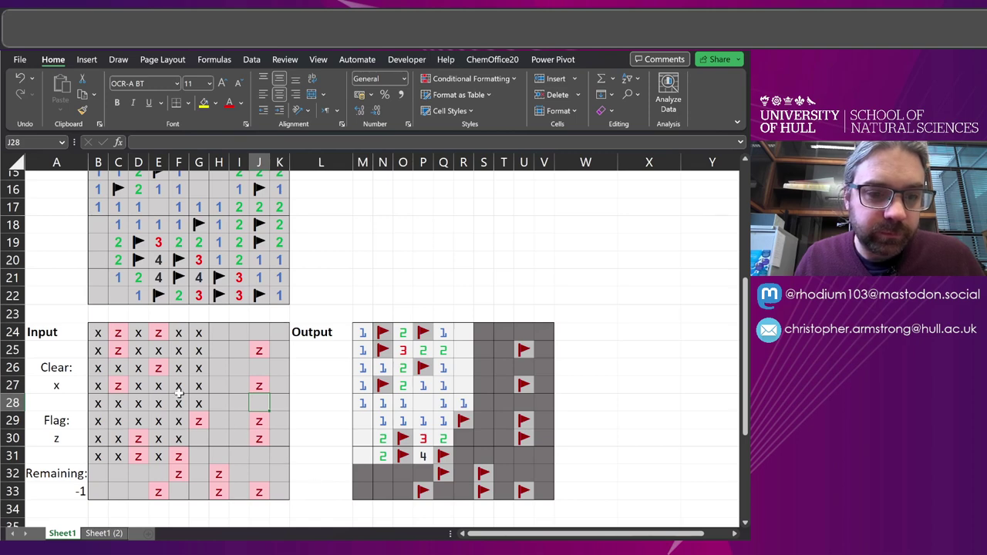
Change C25 from z to x, bringing Remaining to 0 and showing WIN!
{"action": "scroll", "coordinate": [190, 404], "scroll_direction": "up", "scroll_amount": 1}
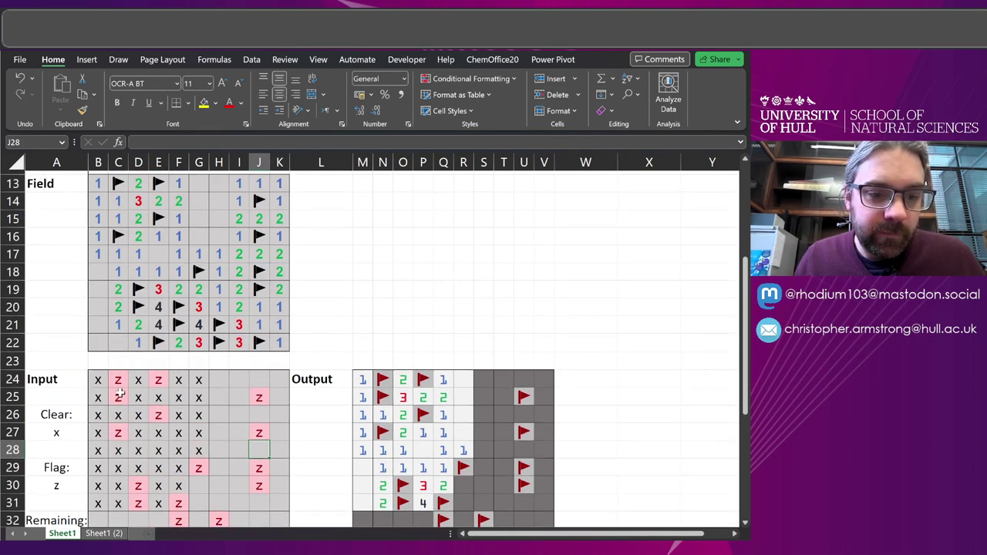
{"action": "left_click", "coordinate": [120, 393]}
{"action": "type", "text": "x"}
{"action": "left_click", "coordinate": [193, 393]}
{"action": "scroll", "coordinate": [232, 392], "scroll_direction": "down", "scroll_amount": 2}
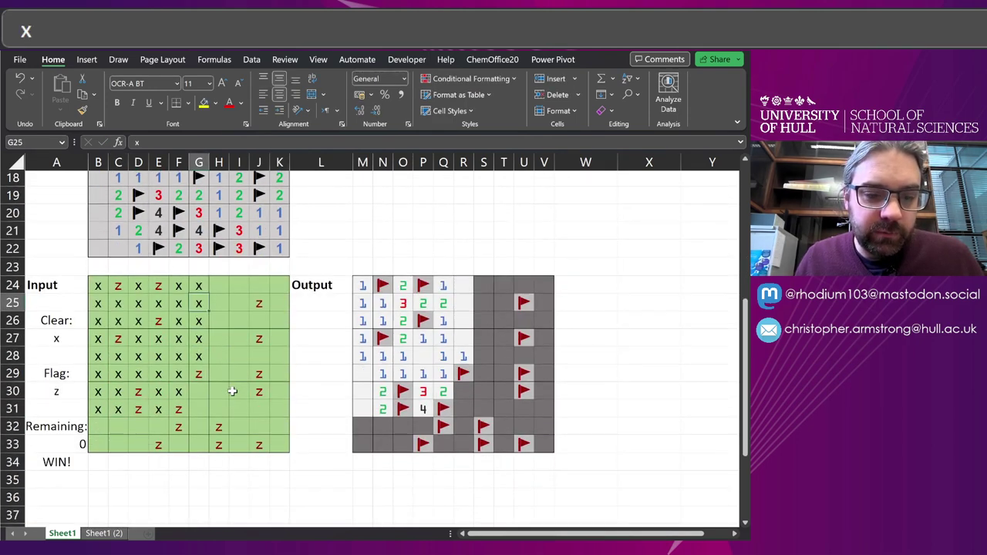
{"action": "scroll", "coordinate": [156, 215], "scroll_direction": "up", "scroll_amount": 2}
{"action": "scroll", "coordinate": [150, 336], "scroll_direction": "down", "scroll_amount": 2}
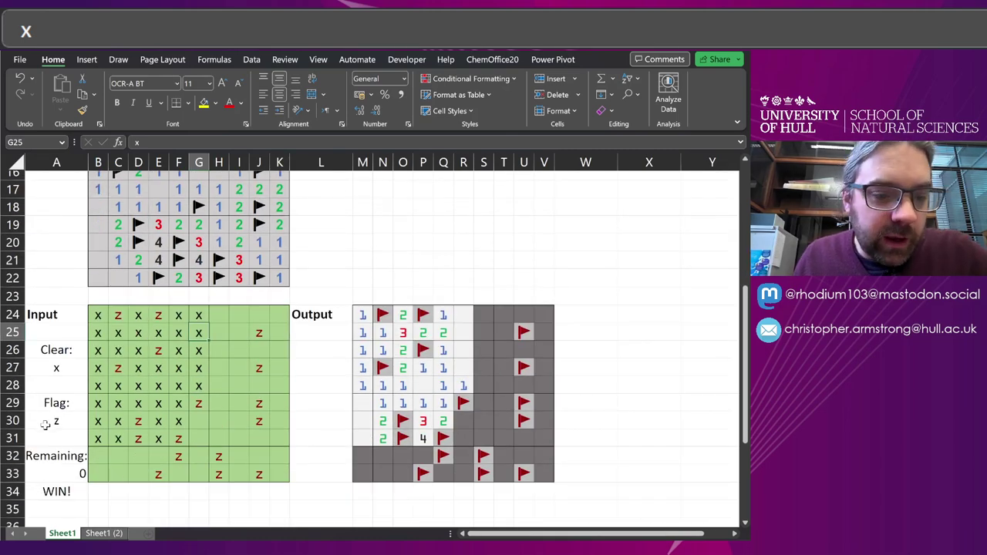
Check the WIN! formula in A34, then hide helper rows 2–22
{"action": "left_click", "coordinate": [71, 494]}
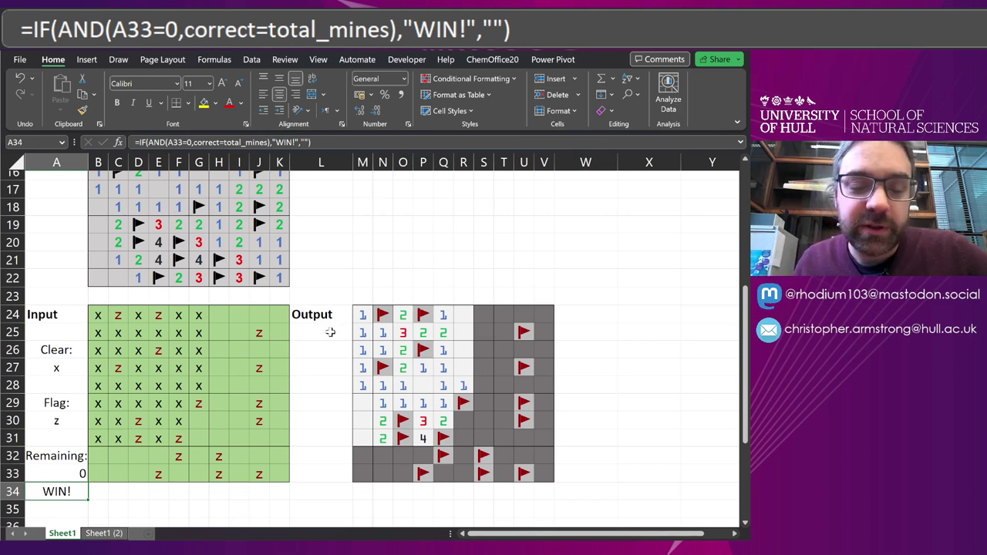
{"action": "left_click", "coordinate": [18, 277]}
{"action": "scroll", "coordinate": [18, 278], "scroll_direction": "up", "scroll_amount": 4}
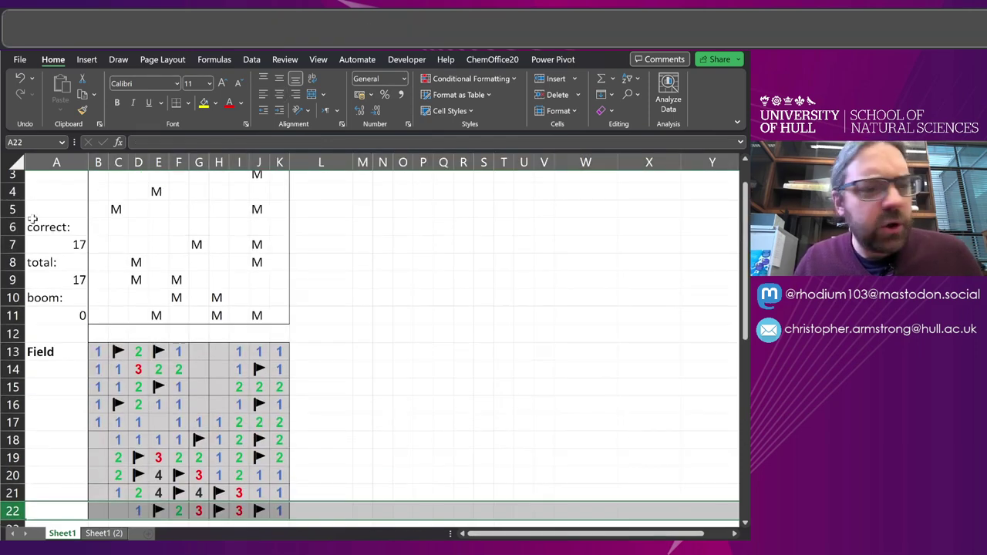
{"action": "scroll", "coordinate": [29, 230], "scroll_direction": "up", "scroll_amount": 1}
{"action": "left_click", "coordinate": [12, 198], "text": "shift"}
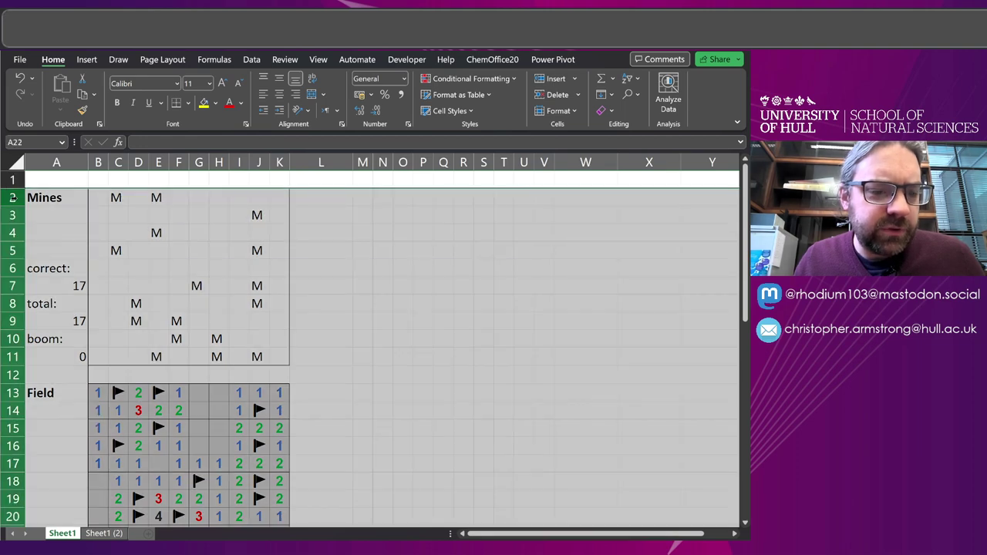
{"action": "right_click", "coordinate": [14, 197]}
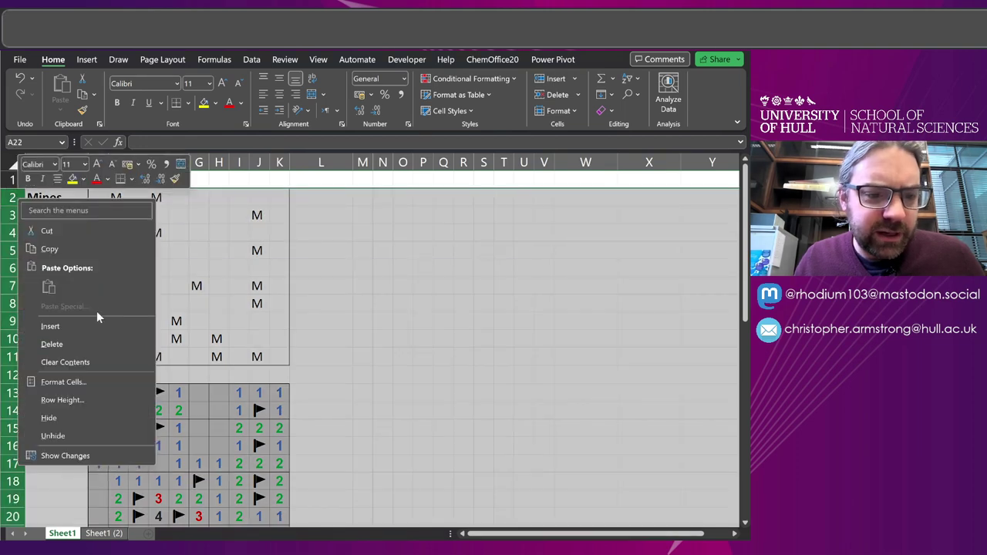
{"action": "left_click", "coordinate": [74, 415]}
{"action": "left_click", "coordinate": [313, 229]}
{"action": "scroll", "coordinate": [316, 234], "scroll_direction": "up", "scroll_amount": 1}
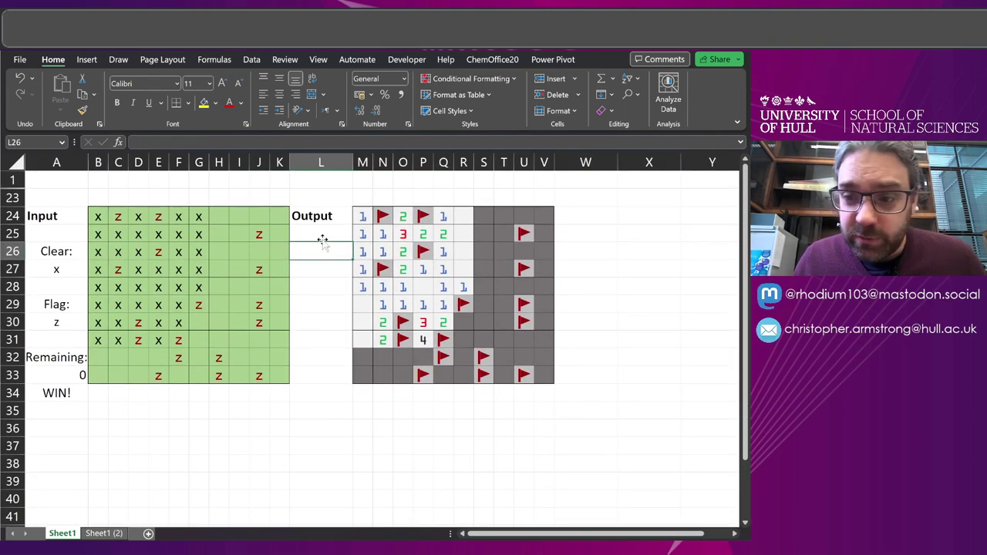